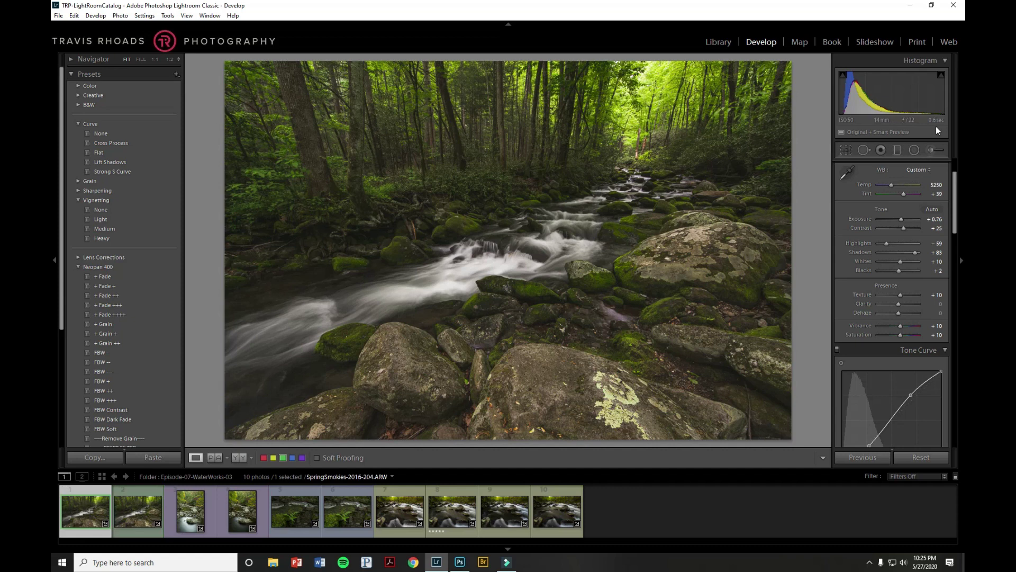
Examine the foliage, tree roots and mossy rocks of SpringSmokies-2016-205.ARW at 1:1 magnification, finishing with the whole photo in view.
{"action": "key", "text": "Right"}
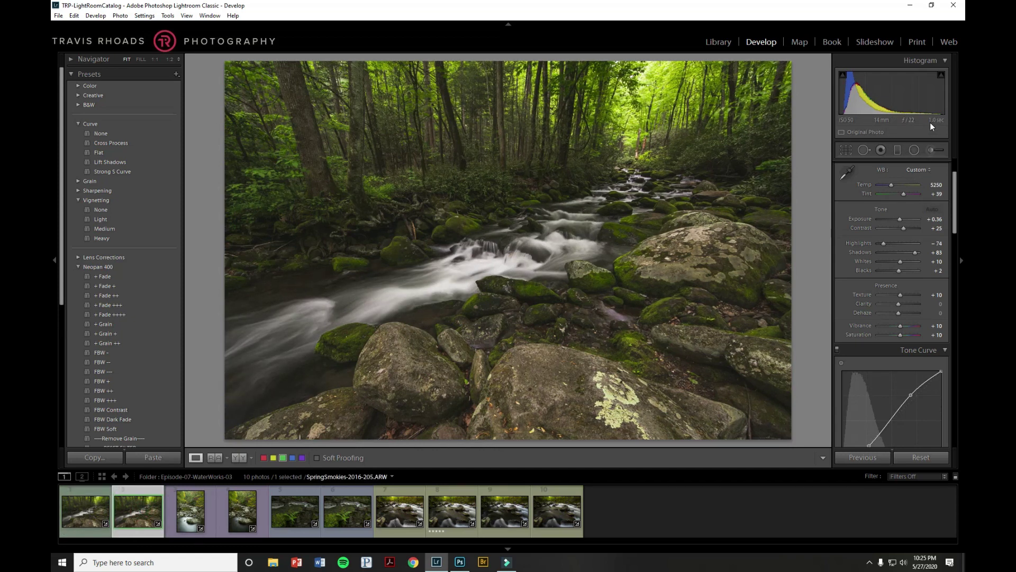
{"action": "left_click", "coordinate": [249, 495]}
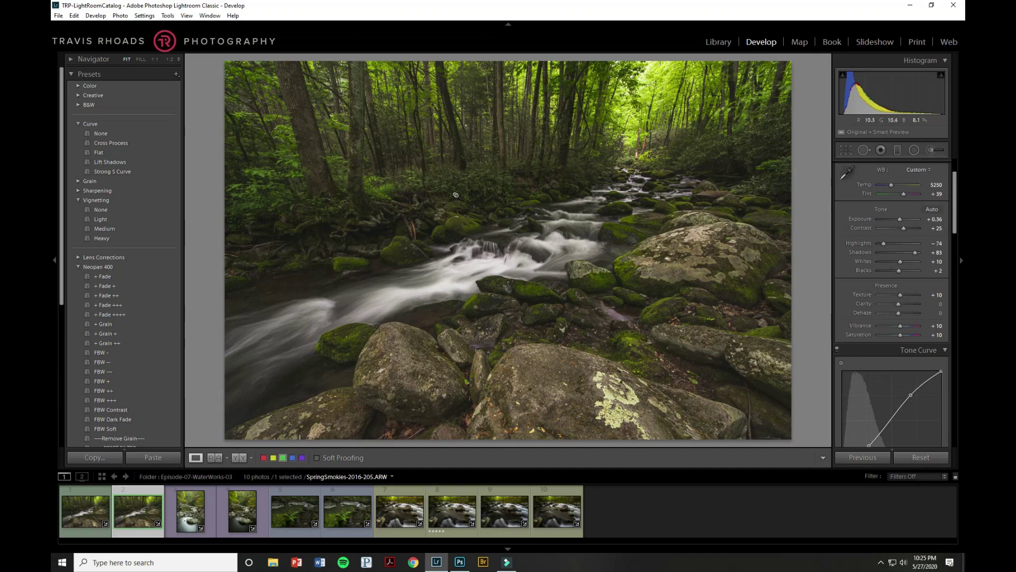
{"action": "left_click", "coordinate": [421, 195]}
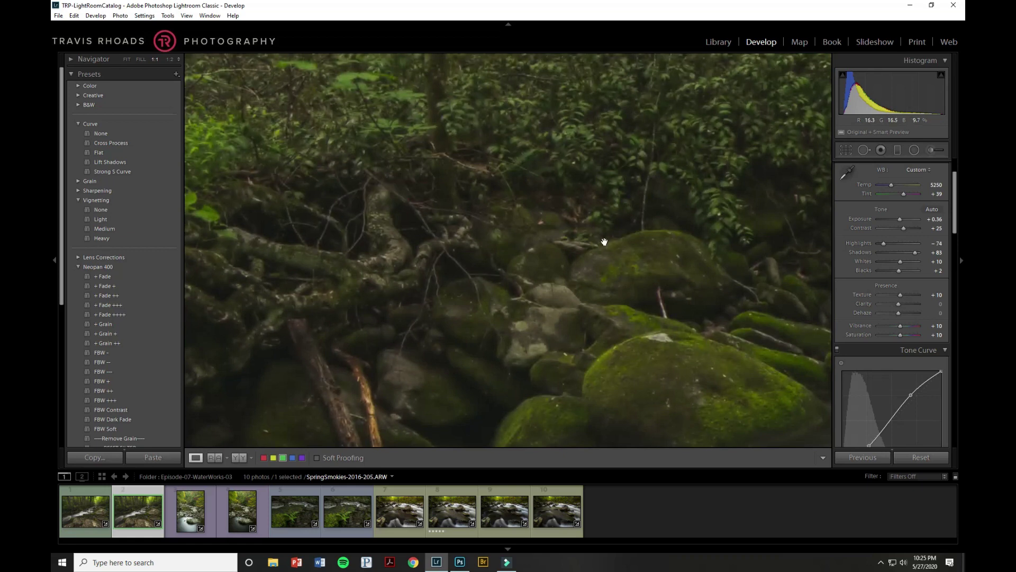
{"action": "left_click_drag", "start_coordinate": [597, 239], "coordinate": [349, 282]}
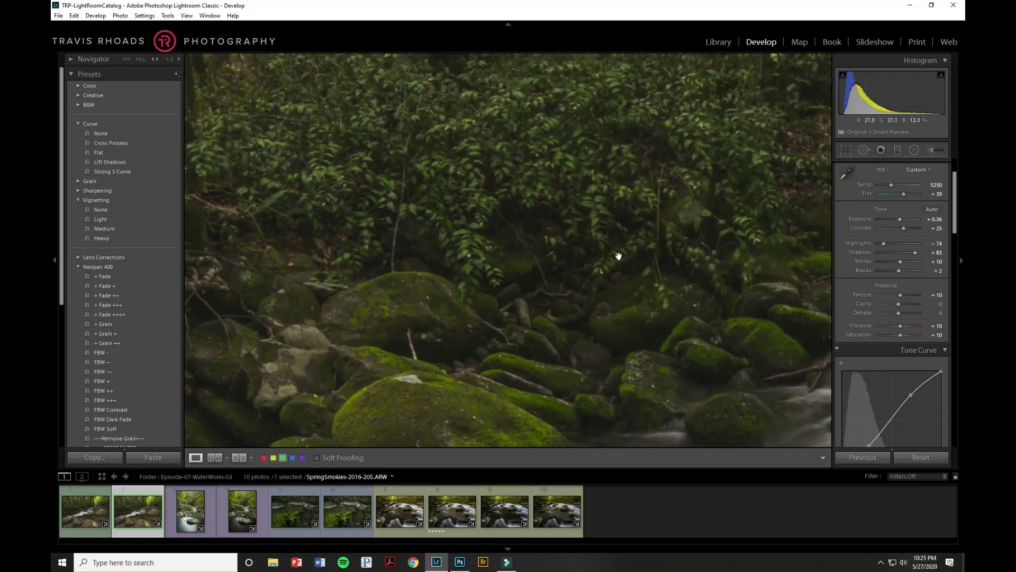
{"action": "left_click_drag", "start_coordinate": [424, 275], "coordinate": [734, 241]}
{"action": "left_click_drag", "start_coordinate": [404, 260], "coordinate": [598, 261]}
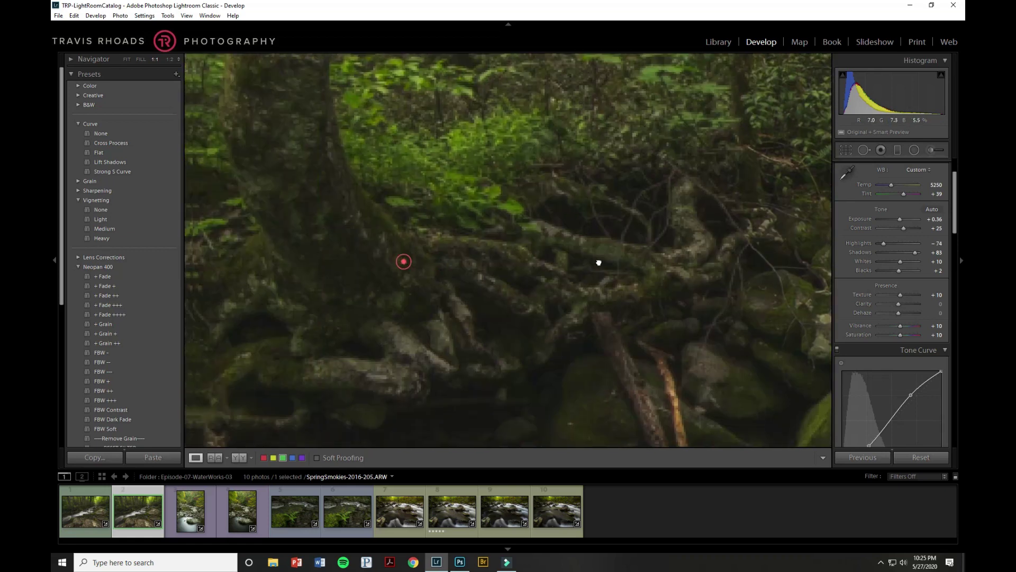
{"action": "left_click_drag", "start_coordinate": [256, 338], "coordinate": [646, 336]}
{"action": "left_click", "coordinate": [466, 289]}
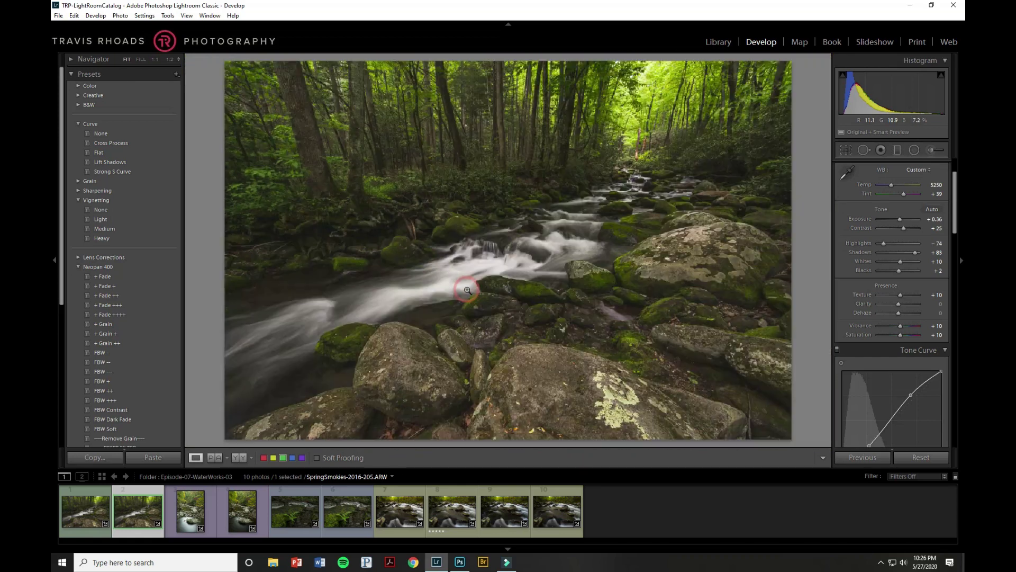
Examine the leaves and tree trunk of SpringSmokies-2016-204.ARW at 1:1 magnification, finishing with the whole photo in view.
{"action": "left_click", "coordinate": [80, 517]}
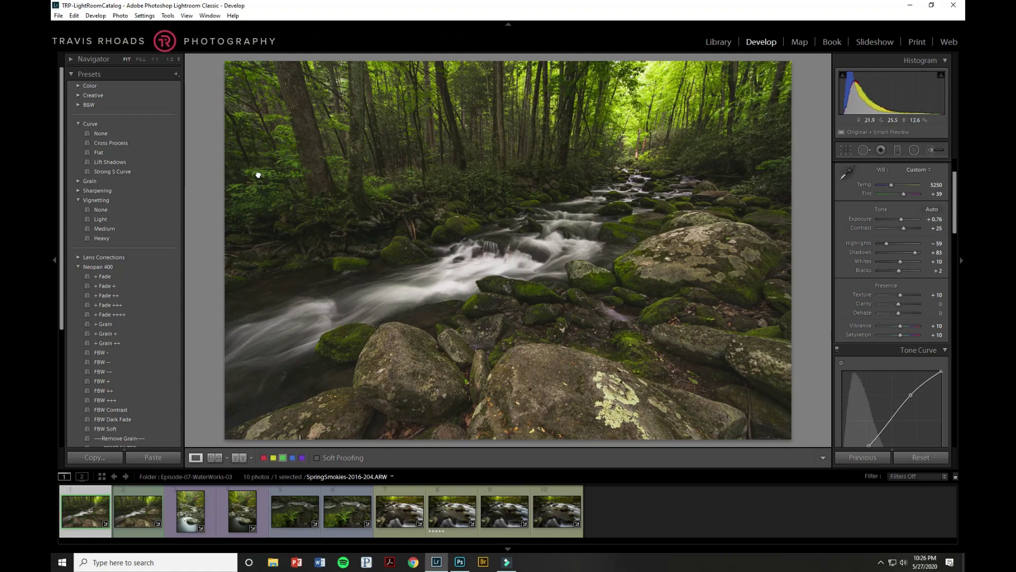
{"action": "left_click", "coordinate": [256, 175]}
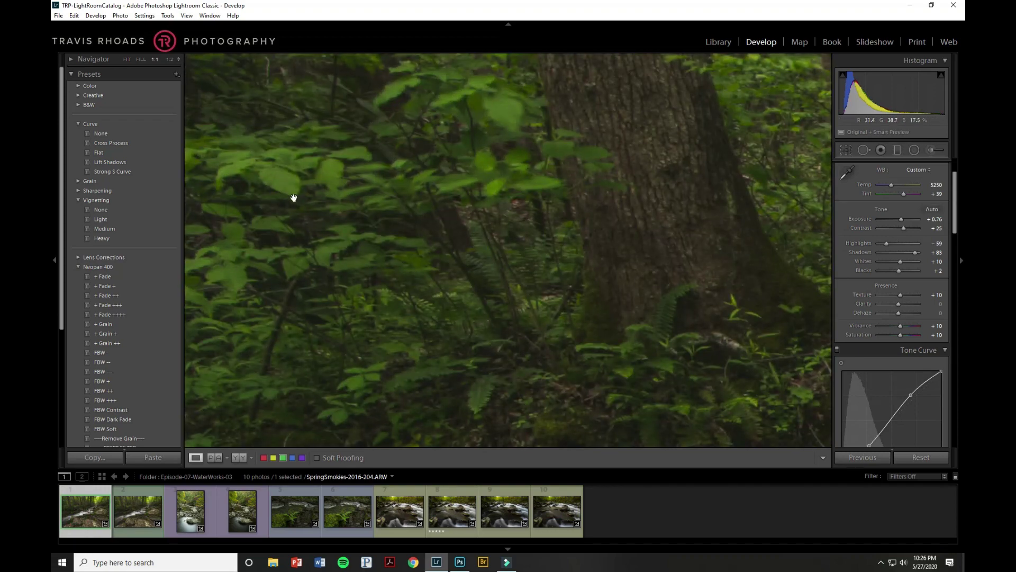
{"action": "left_click", "coordinate": [312, 216]}
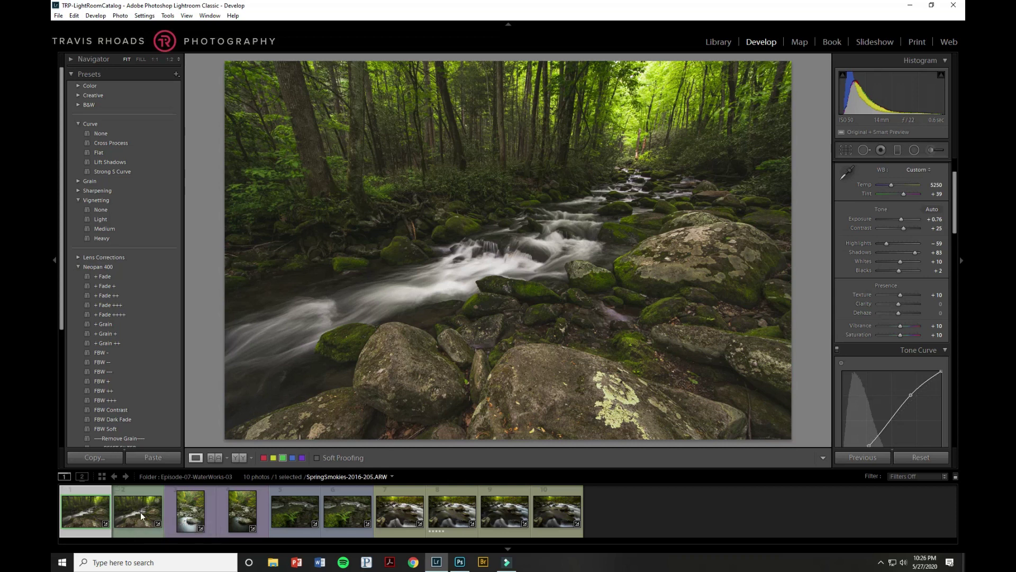
Select SpringSmokies-2016-205.ARW together with SpringSmokies-2016-204.ARW and open both as layers in one Photoshop document.
{"action": "left_click", "coordinate": [101, 512]}
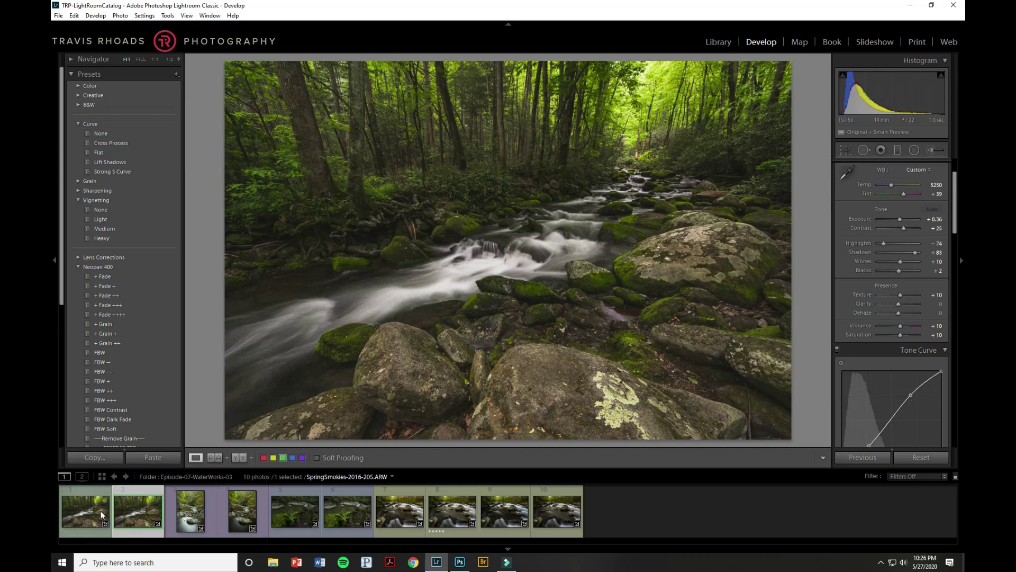
{"action": "left_click", "coordinate": [147, 510]}
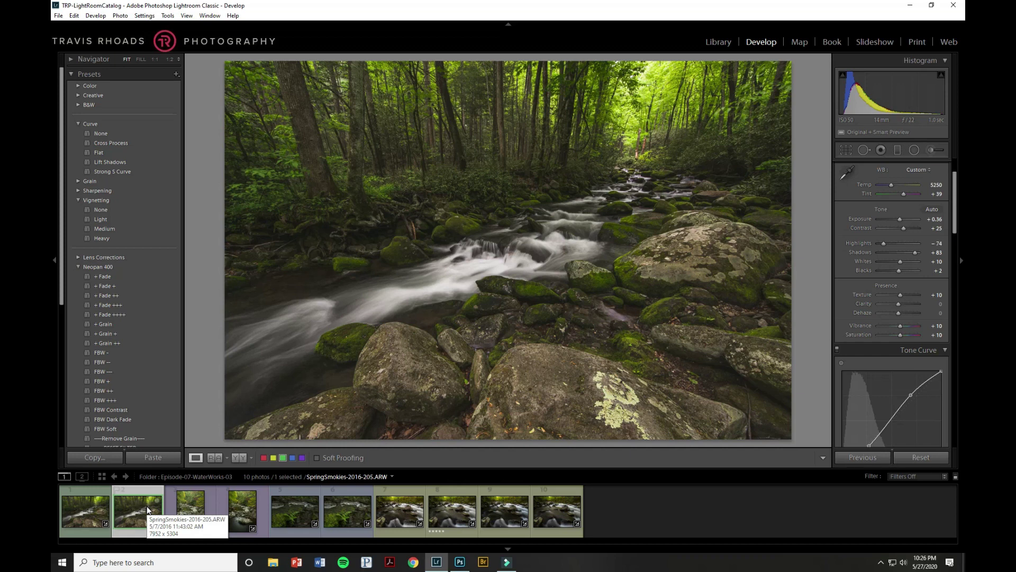
{"action": "left_click", "coordinate": [83, 511], "text": "ctrl"}
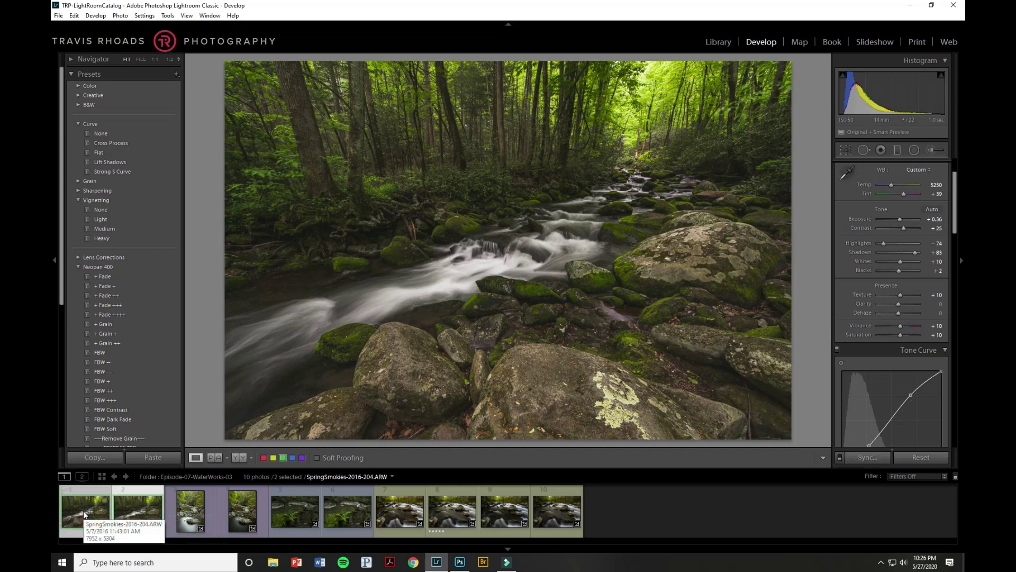
{"action": "right_click", "coordinate": [83, 512]}
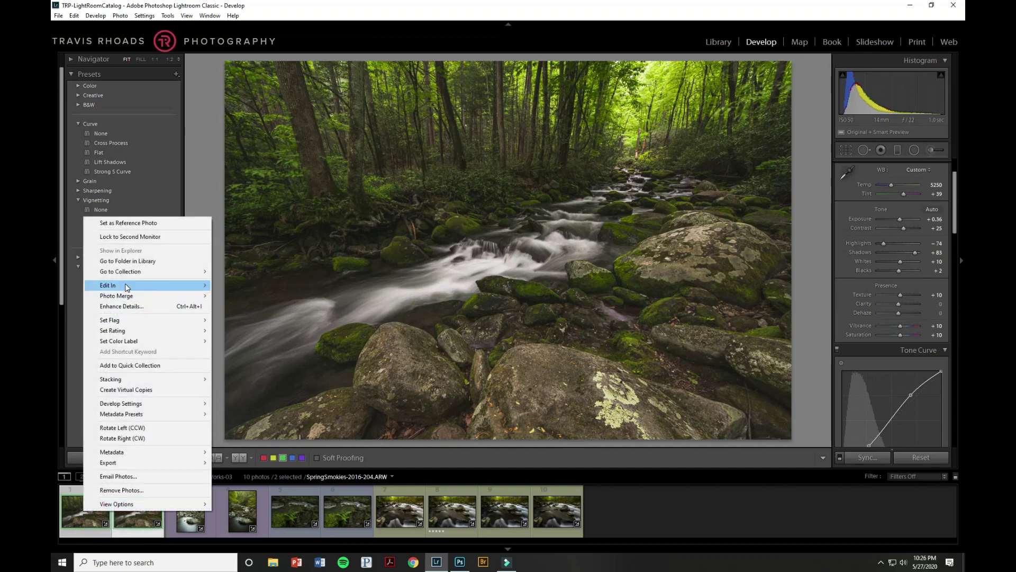
{"action": "mouse_move", "coordinate": [127, 287]}
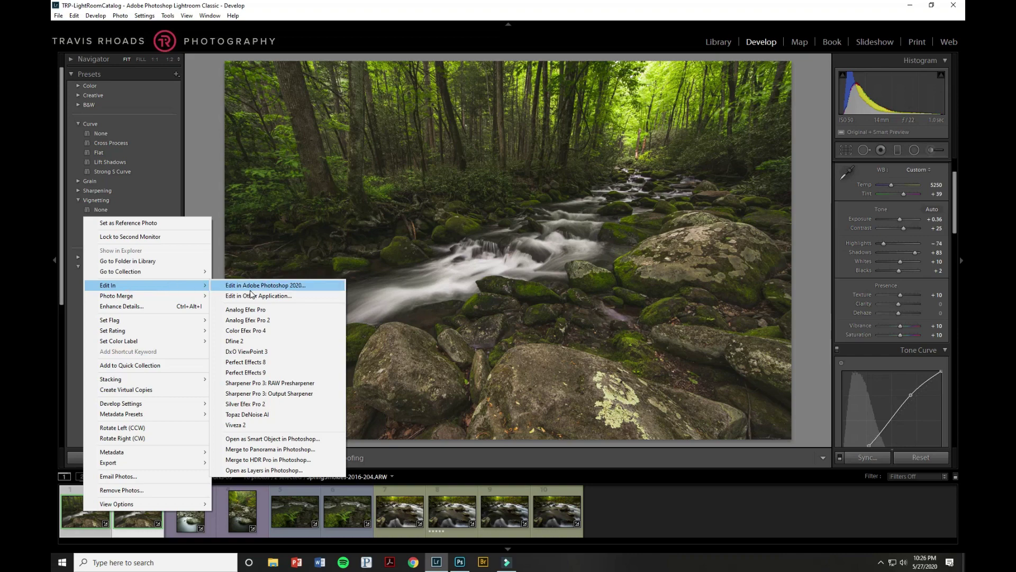
{"action": "left_click", "coordinate": [264, 471]}
{"action": "key", "text": "Return"}
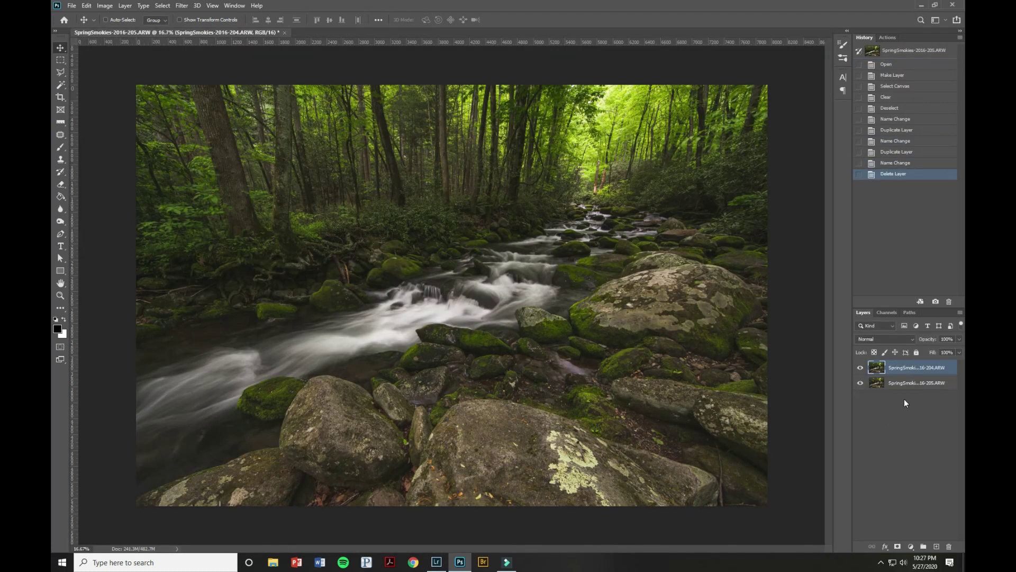
Move the SpringSmokies-2016-204.ARW layer beneath the 205 layer and rename it "shorter".
{"action": "left_click_drag", "start_coordinate": [911, 369], "coordinate": [910, 389]}
{"action": "double_click", "coordinate": [912, 386]}
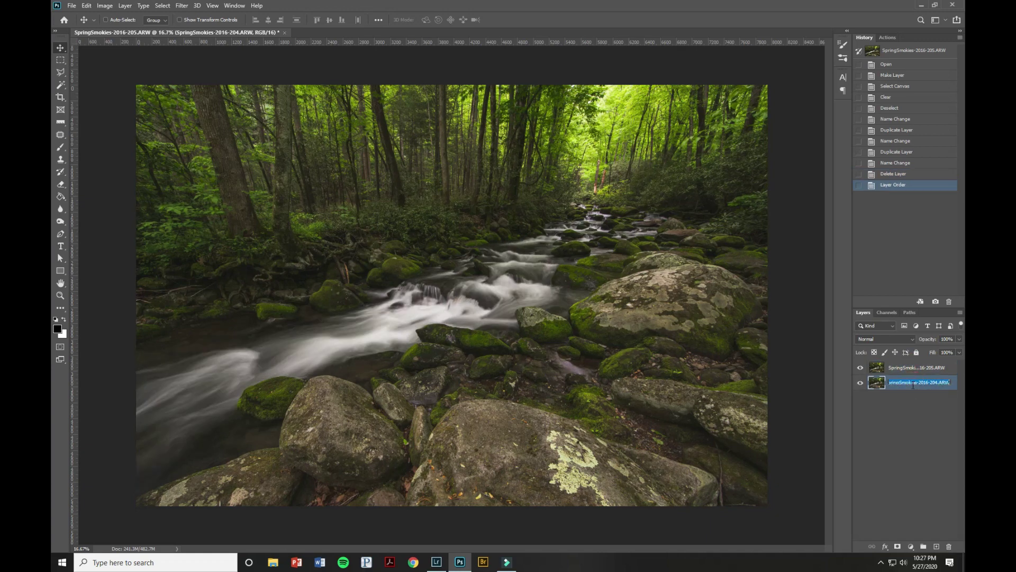
{"action": "type", "text": "shorter"}
{"action": "key", "text": "Return"}
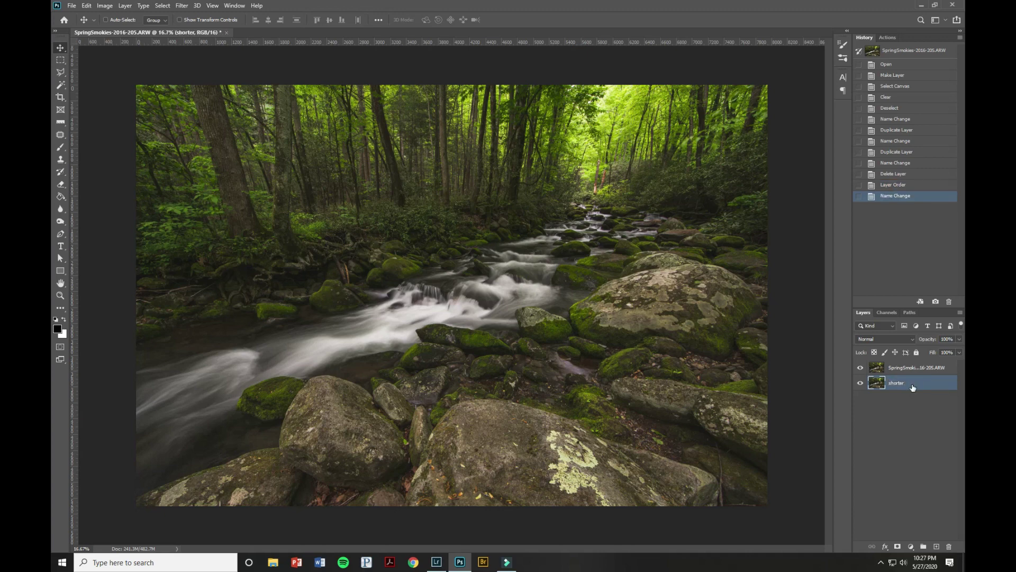
Rename the SpringSmokies-2016-205.ARW layer "longer".
{"action": "left_click", "coordinate": [916, 369]}
{"action": "double_click", "coordinate": [918, 367]}
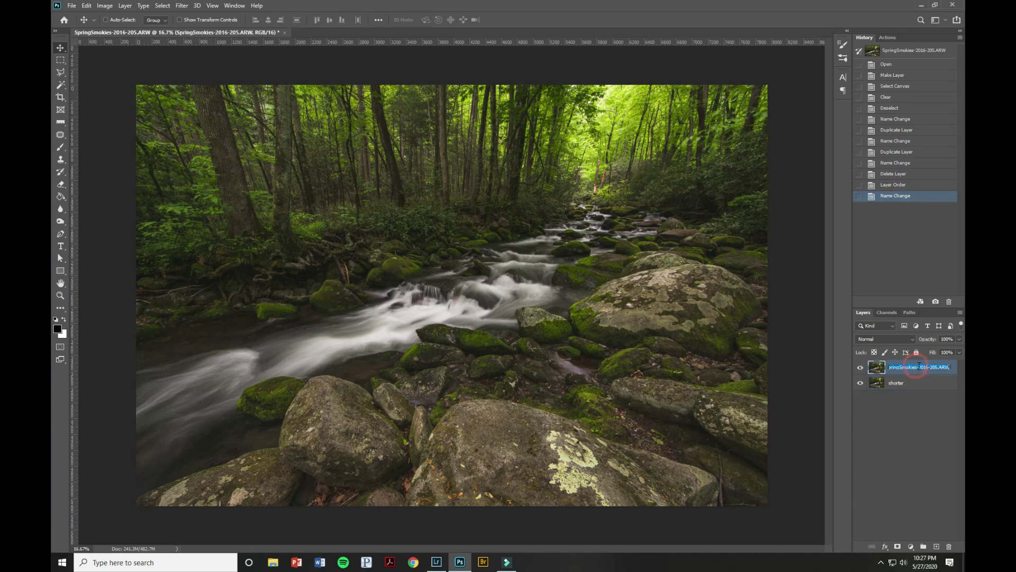
{"action": "type", "text": "longer"}
{"action": "key", "text": "Return"}
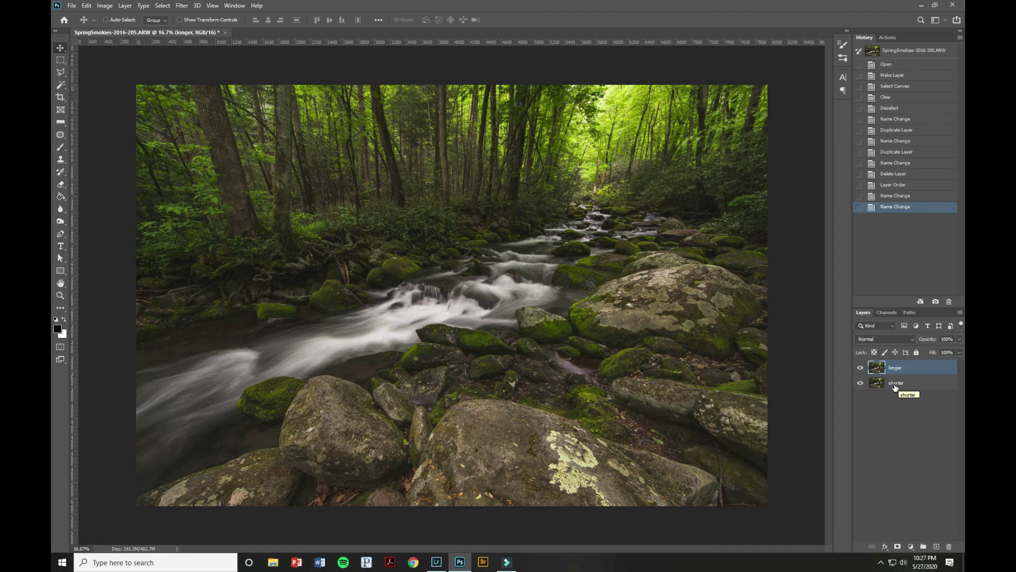
Compare the water in the two exposures by repeatedly hiding and showing the "longer" layer, leaving it shown.
{"action": "left_click", "coordinate": [860, 367]}
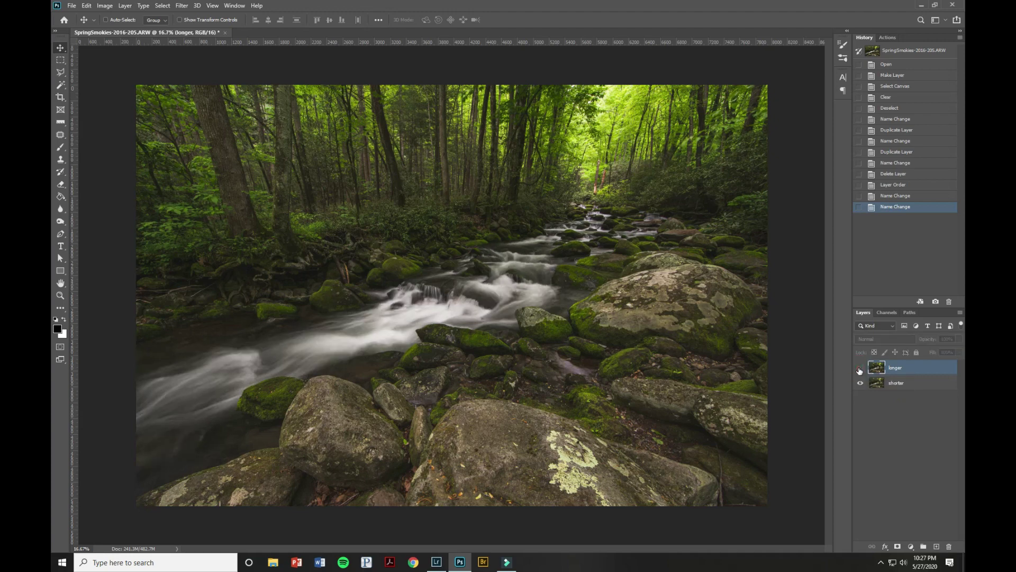
{"action": "left_click", "coordinate": [860, 367]}
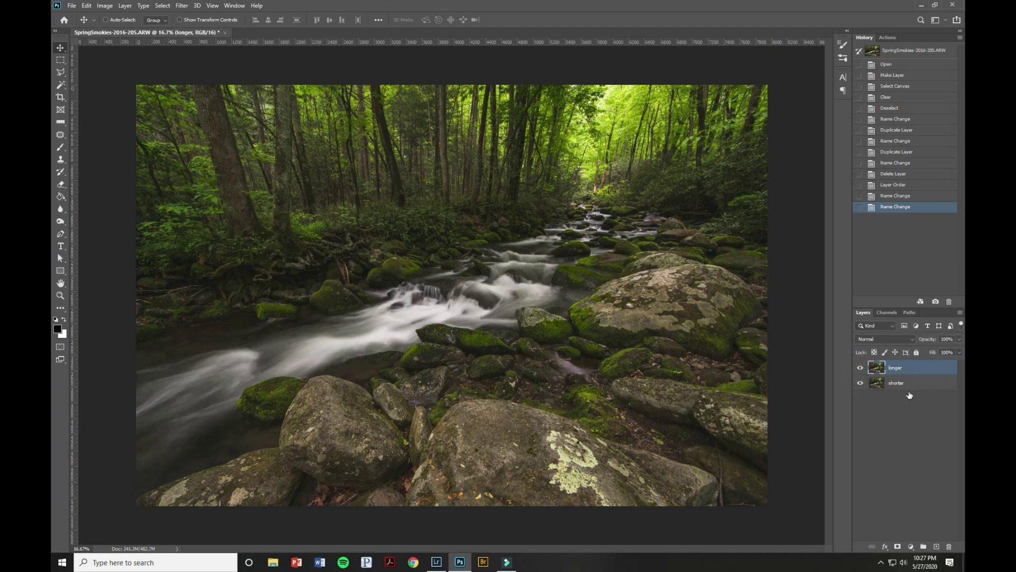
{"action": "left_click", "coordinate": [861, 368]}
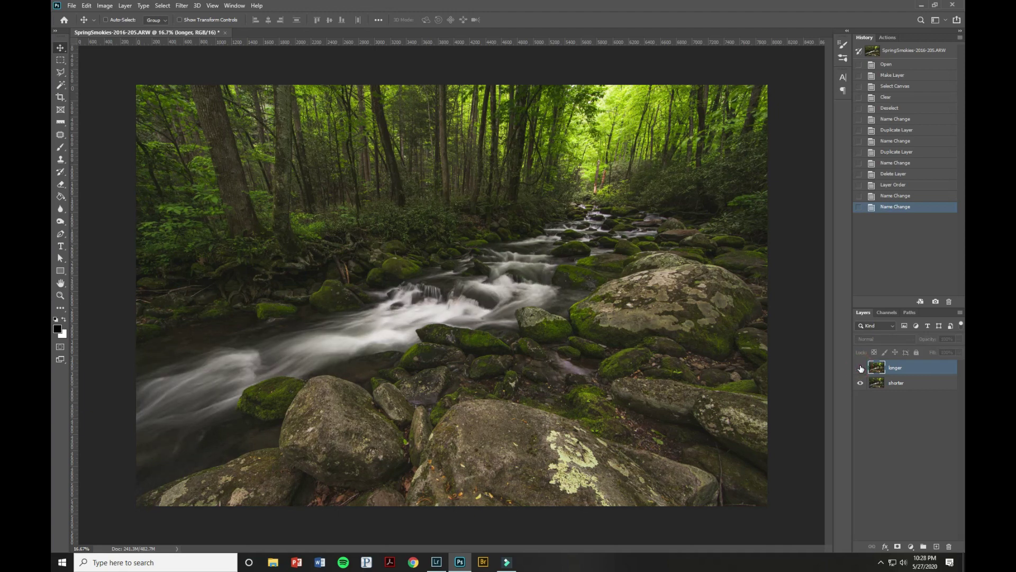
{"action": "left_click", "coordinate": [861, 368]}
{"action": "left_click", "coordinate": [860, 367]}
{"action": "left_click", "coordinate": [860, 367]}
{"action": "left_click", "coordinate": [860, 367]}
{"action": "left_click", "coordinate": [859, 367]}
{"action": "left_click", "coordinate": [860, 367]}
{"action": "left_click", "coordinate": [859, 367]}
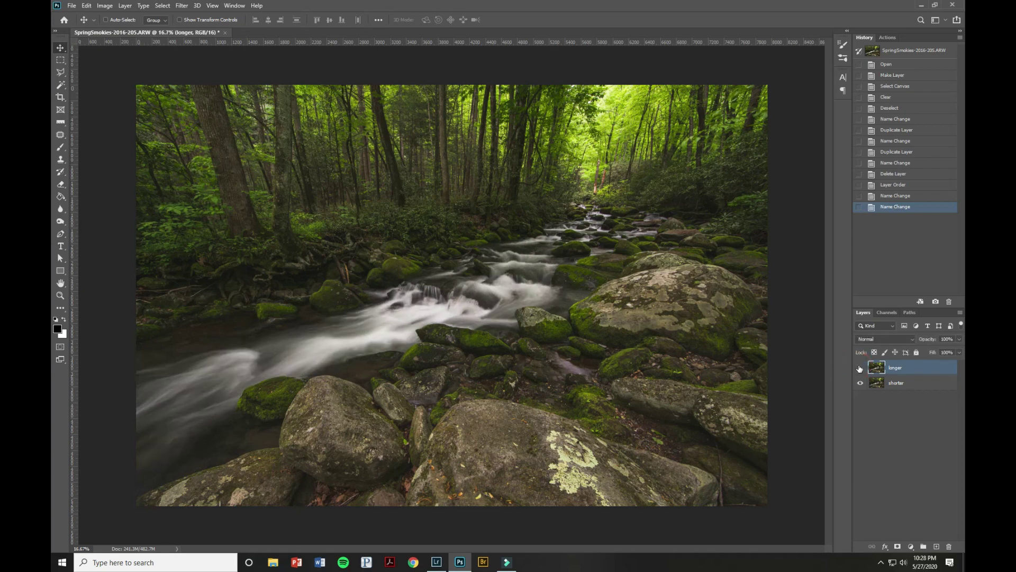
{"action": "left_click", "coordinate": [859, 367]}
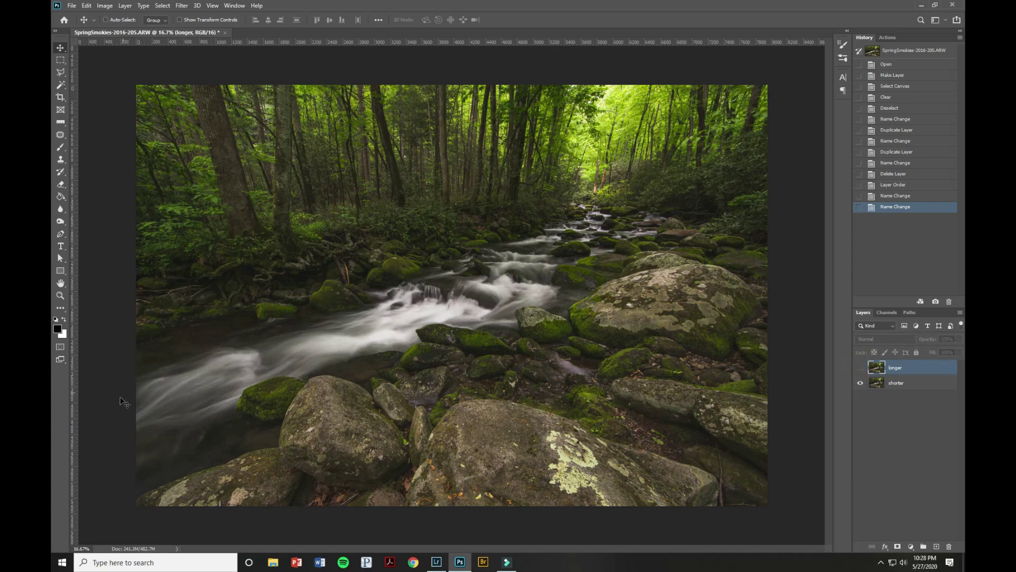
{"action": "left_click", "coordinate": [859, 367]}
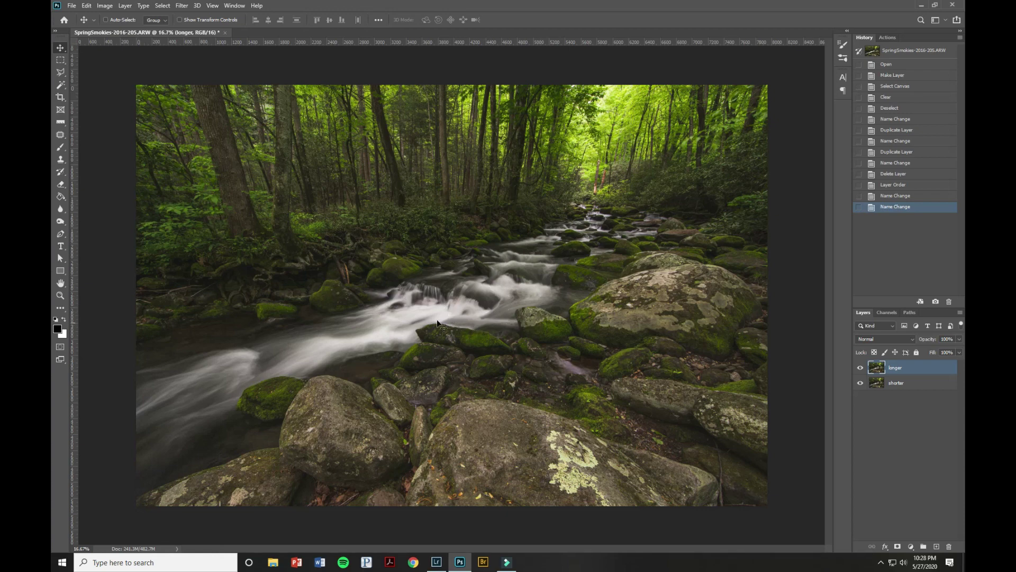
{"action": "left_click", "coordinate": [859, 368]}
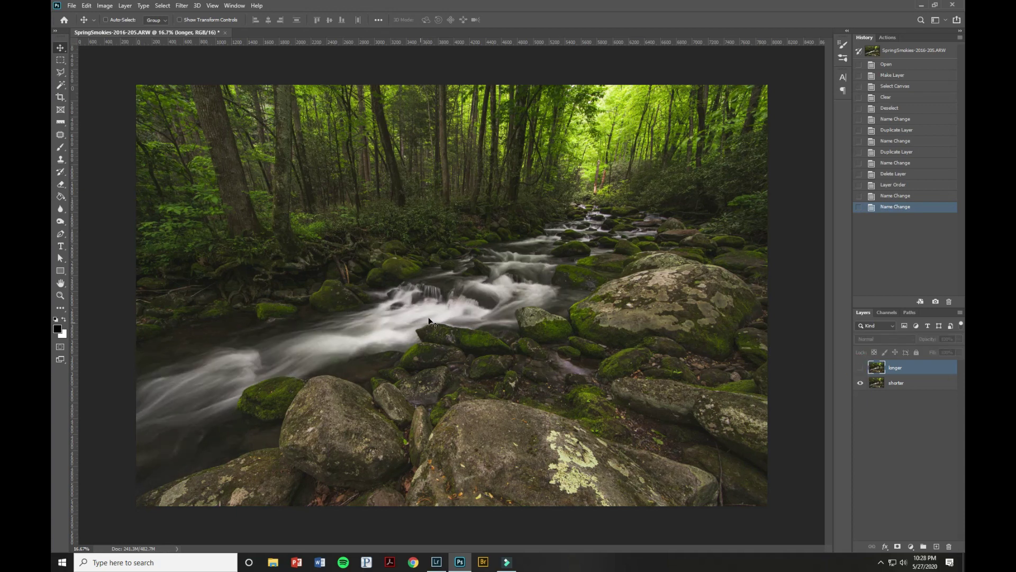
{"action": "left_click", "coordinate": [860, 367]}
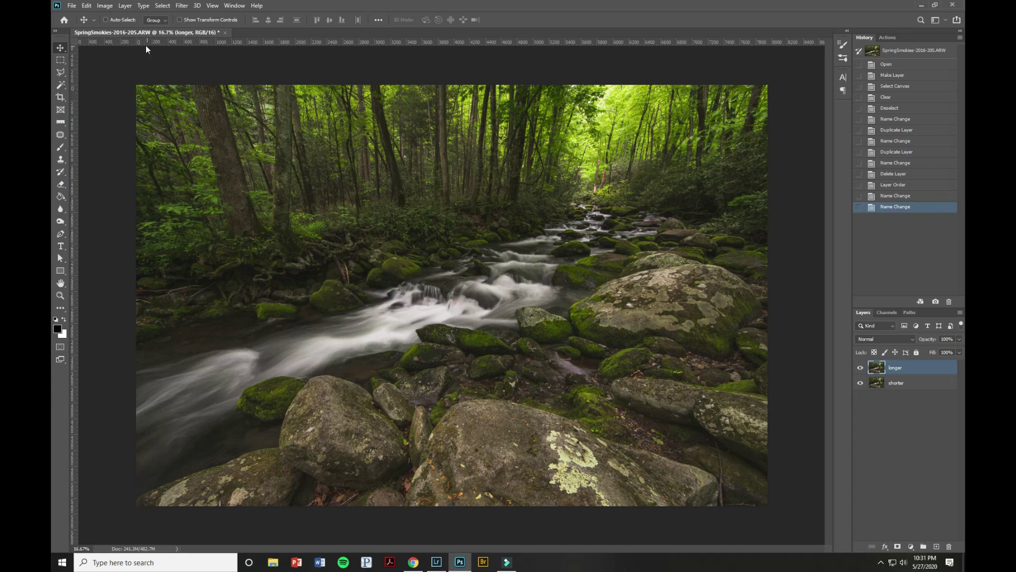
Look up the shortcut assigned to the layer mask command Hide All among the Layer entries of the keyboard shortcut settings.
{"action": "left_click", "coordinate": [87, 6]}
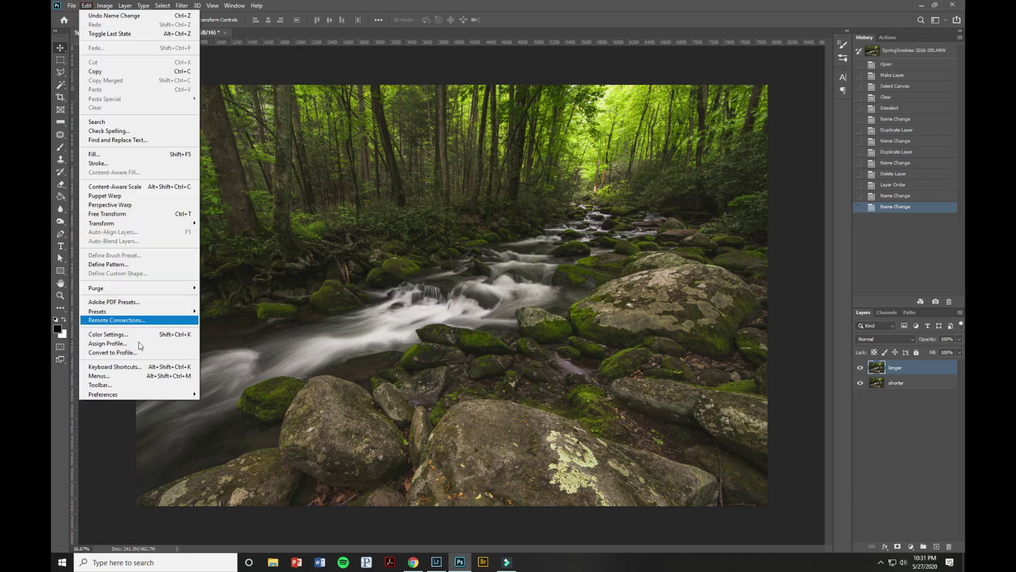
{"action": "left_click", "coordinate": [135, 372]}
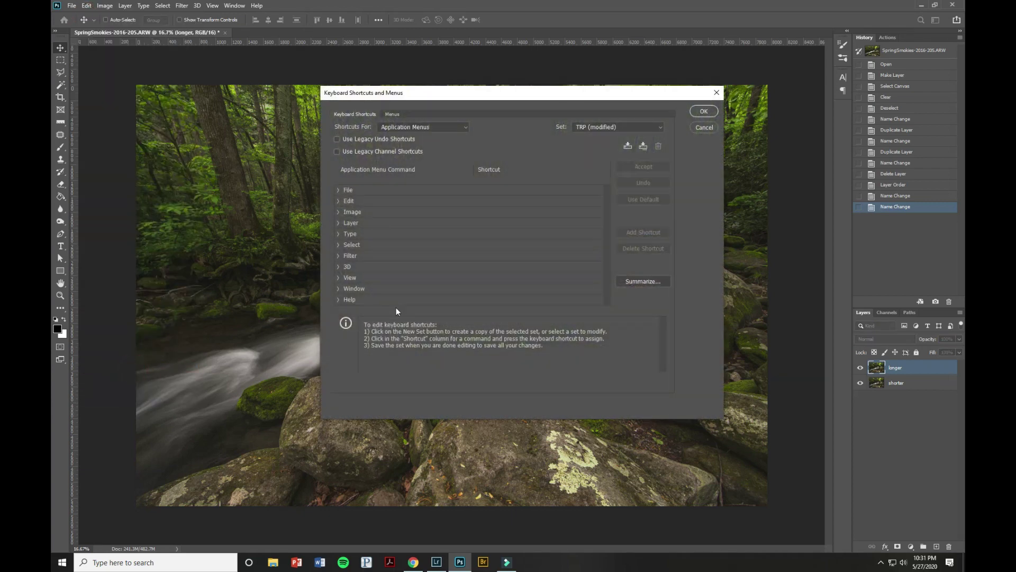
{"action": "left_click", "coordinate": [338, 223]}
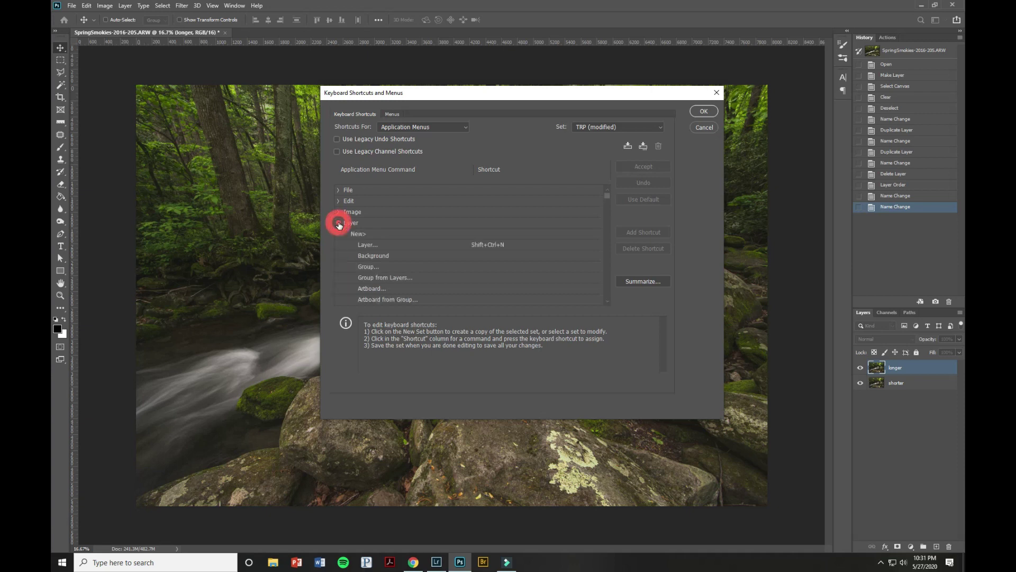
{"action": "scroll", "coordinate": [390, 245], "scroll_direction": "down", "scroll_amount": 1}
{"action": "scroll", "coordinate": [390, 245], "scroll_direction": "down", "scroll_amount": 2}
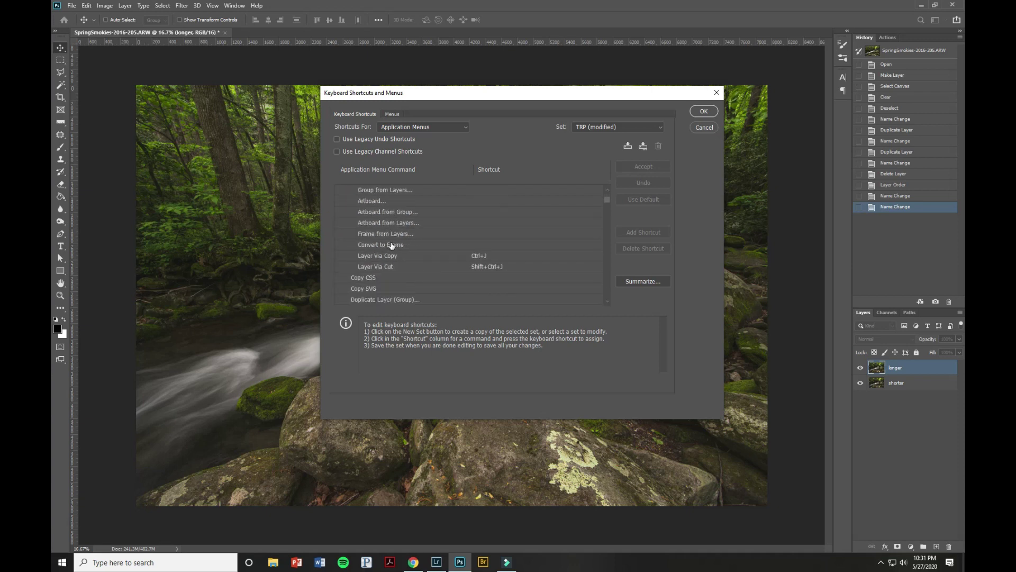
{"action": "scroll", "coordinate": [391, 245], "scroll_direction": "down", "scroll_amount": 1}
{"action": "scroll", "coordinate": [391, 245], "scroll_direction": "down", "scroll_amount": 7}
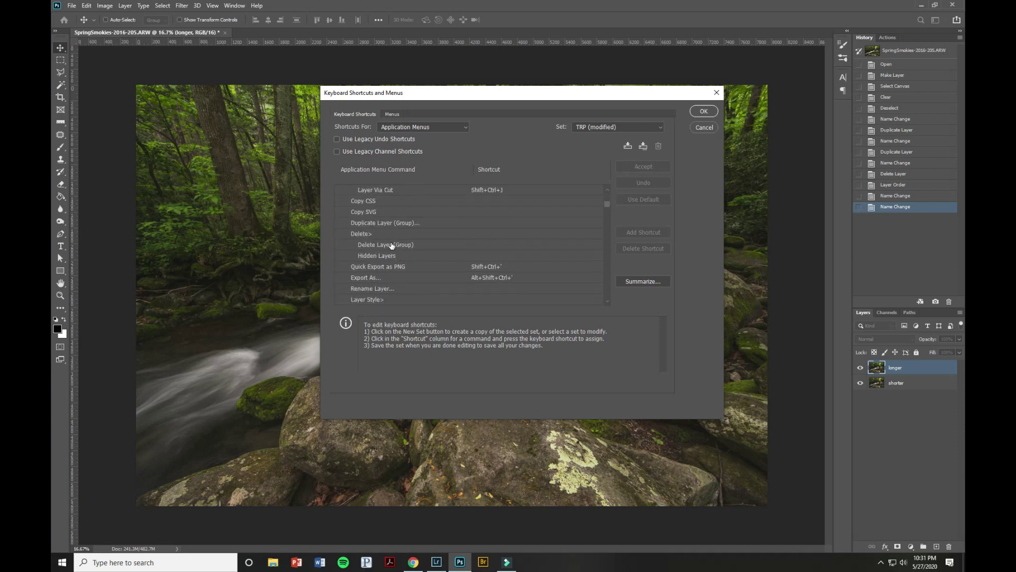
{"action": "scroll", "coordinate": [392, 245], "scroll_direction": "down", "scroll_amount": 7}
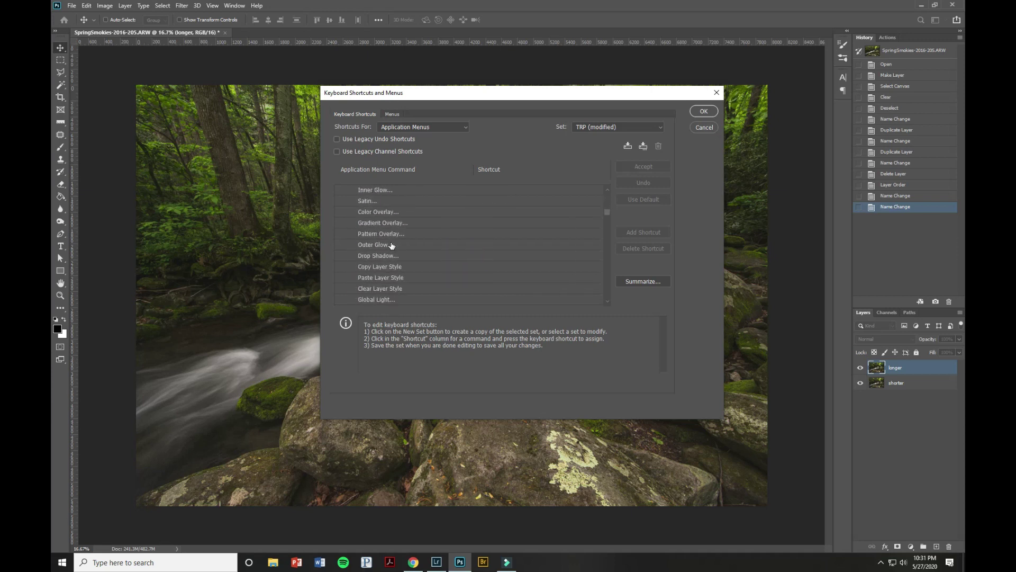
{"action": "scroll", "coordinate": [391, 245], "scroll_direction": "down", "scroll_amount": 8}
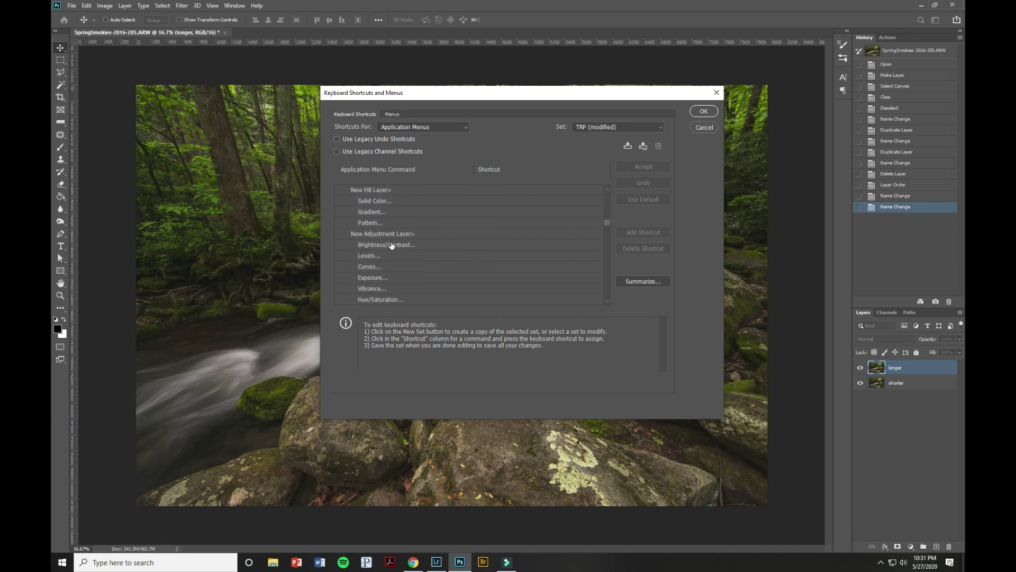
{"action": "scroll", "coordinate": [392, 245], "scroll_direction": "down", "scroll_amount": 3}
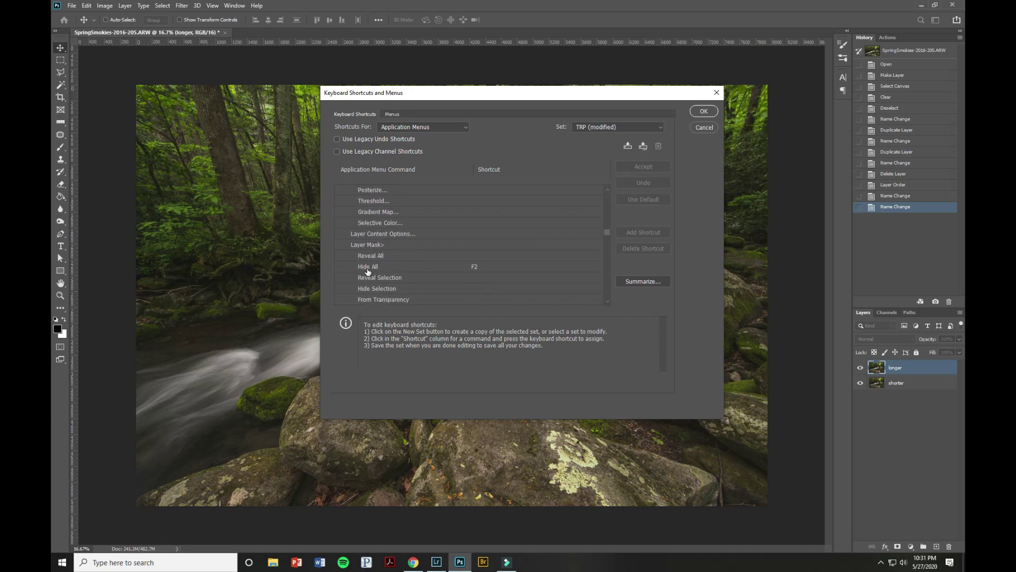
Accept F2 as the shortcut for the layer mask command Hide All and close the shortcut settings.
{"action": "left_click", "coordinate": [368, 269]}
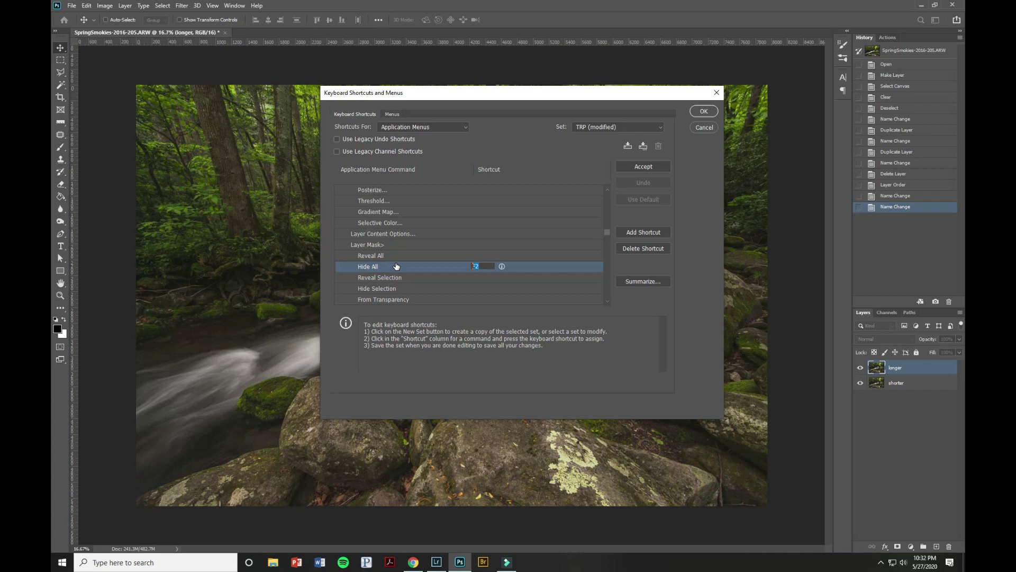
{"action": "left_click", "coordinate": [644, 167]}
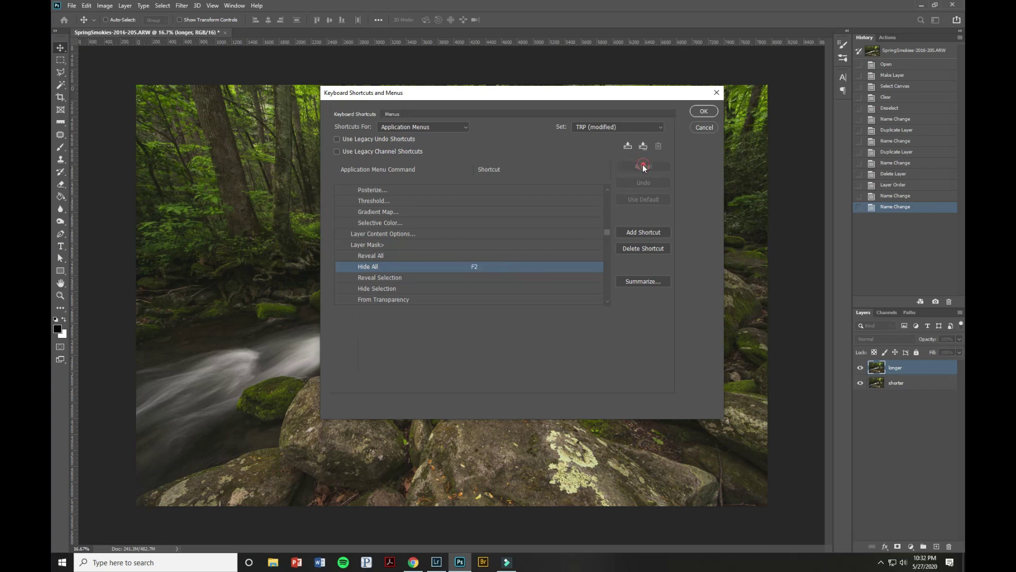
{"action": "left_click", "coordinate": [702, 110]}
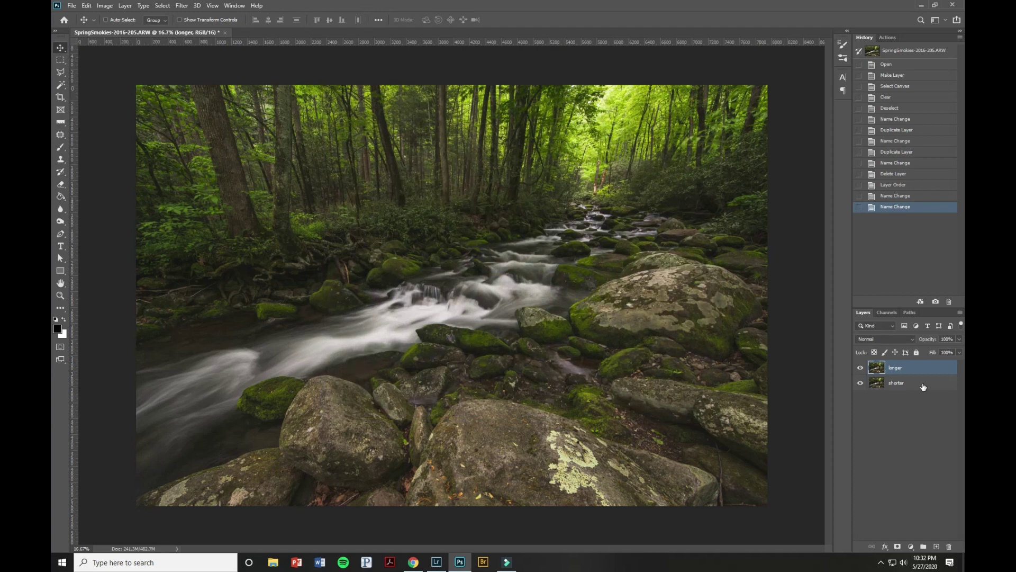
Add a black Hide All mask to the "longer" layer and check its effect by hiding and showing that layer.
{"action": "left_click", "coordinate": [897, 371]}
{"action": "key", "text": "ctrl+alt+m"}
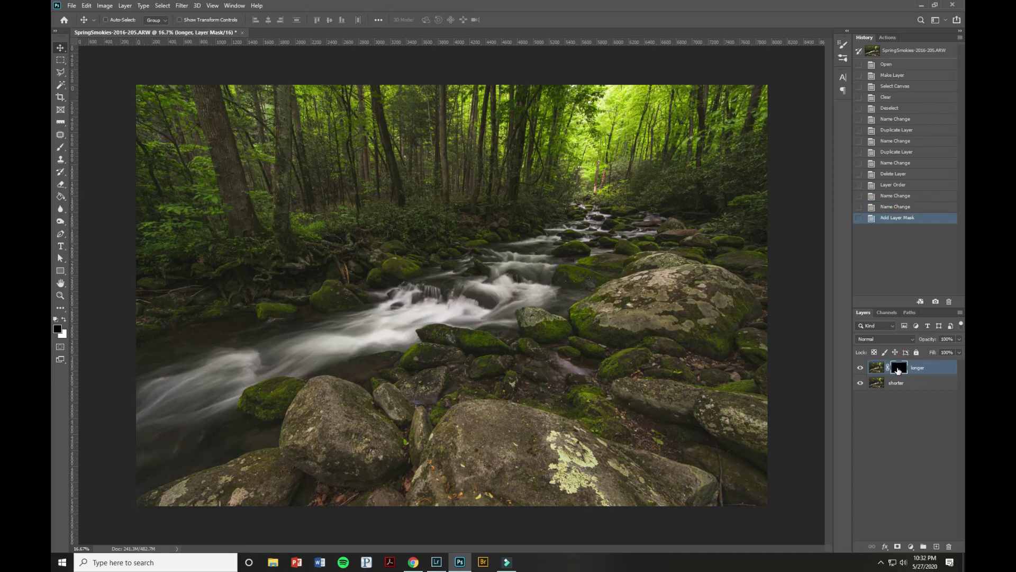
{"action": "left_click", "coordinate": [861, 369]}
{"action": "left_click", "coordinate": [860, 368]}
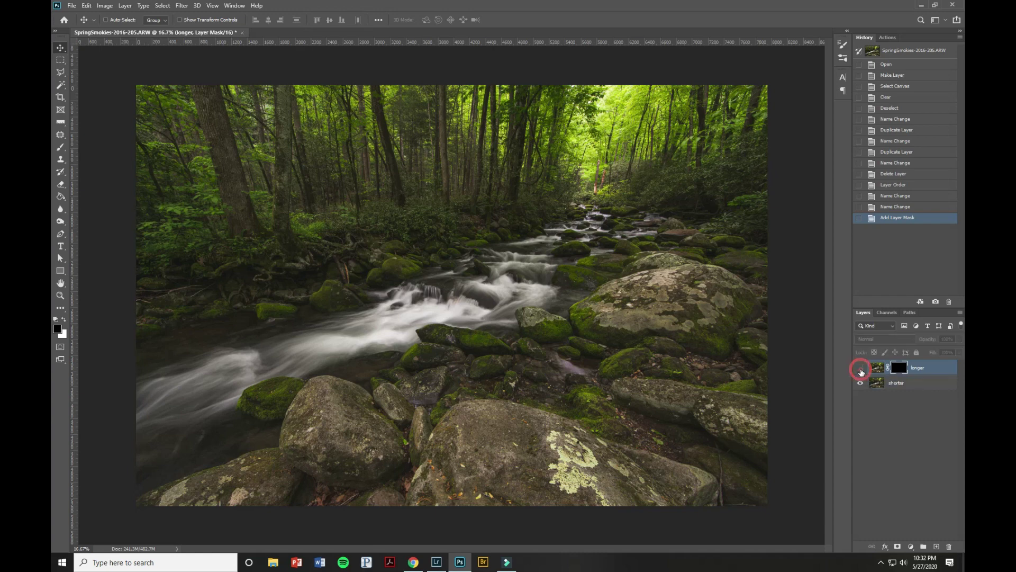
{"action": "left_click", "coordinate": [860, 369]}
{"action": "left_click", "coordinate": [860, 369]}
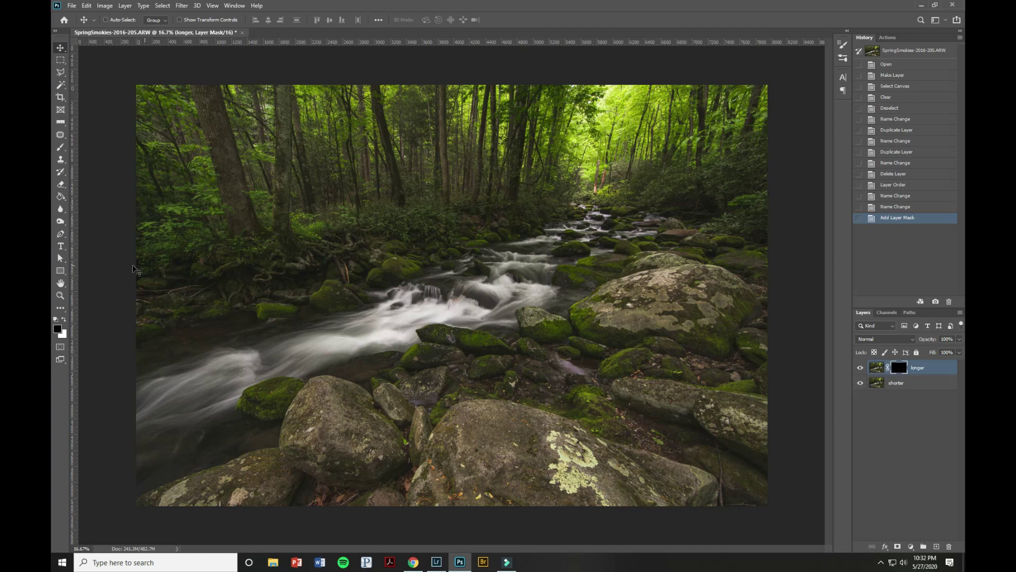
Paint white on the "longer" layer's mask over the foreground water with the Brush tool at 100% opacity, using a smaller brush.
{"action": "left_click", "coordinate": [61, 149]}
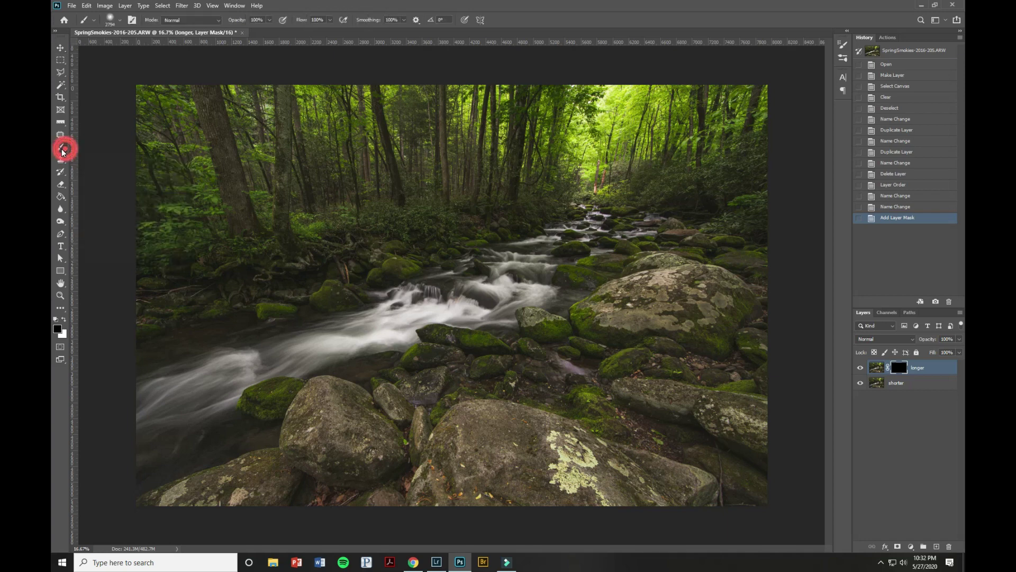
{"action": "left_click", "coordinate": [63, 321]}
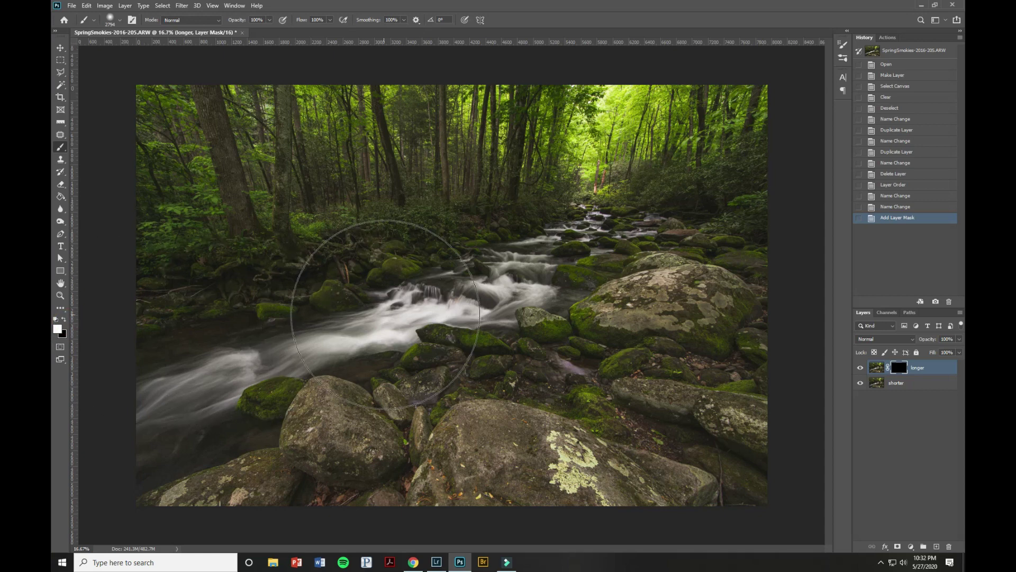
{"action": "left_click", "coordinate": [265, 20]}
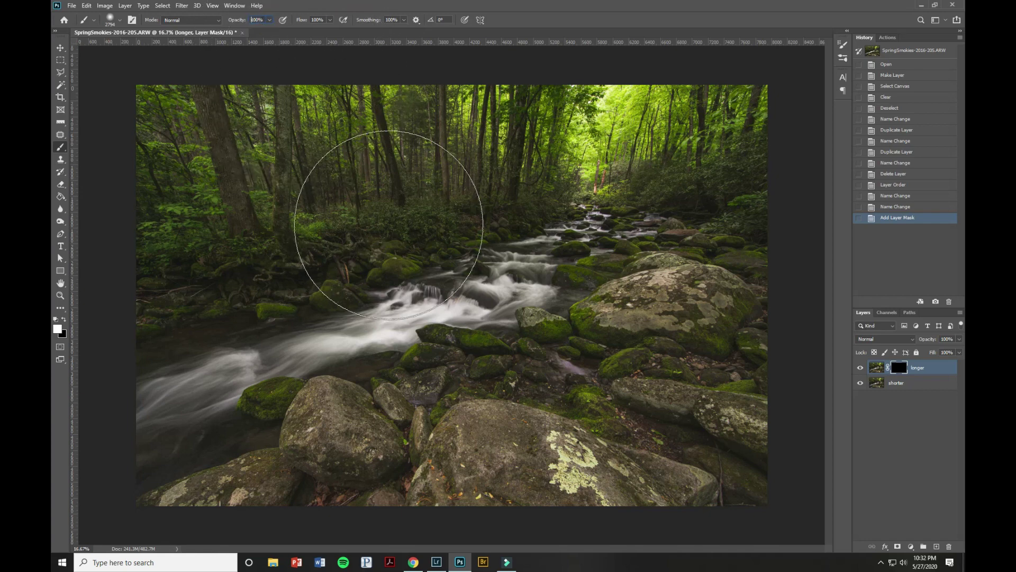
{"action": "left_click_drag", "start_coordinate": [402, 247], "coordinate": [323, 245]}
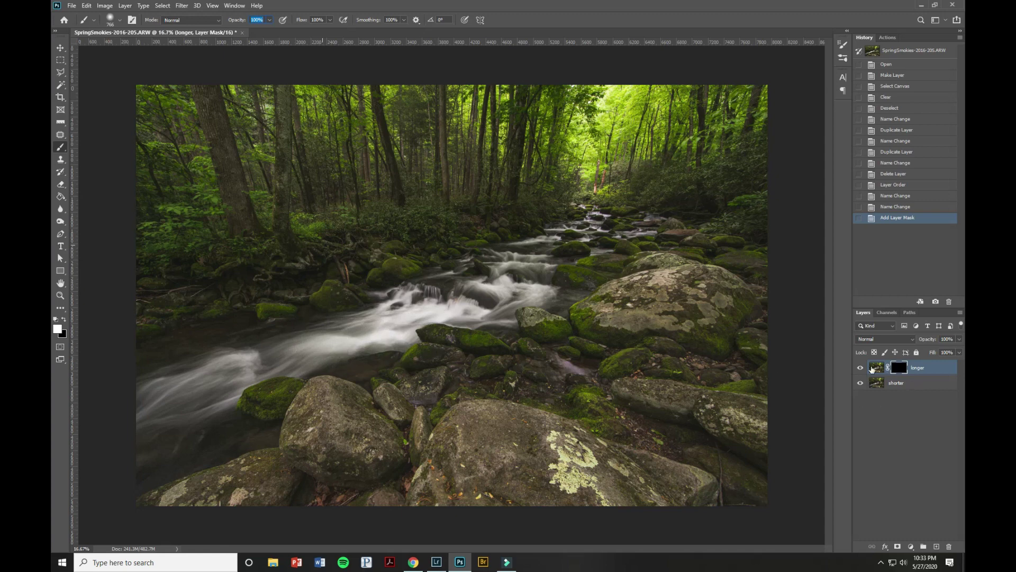
{"action": "mouse_move", "coordinate": [392, 341]}
{"action": "left_mouse_down"}
{"action": "mouse_move", "coordinate": [324, 350]}
{"action": "mouse_move", "coordinate": [307, 333]}
{"action": "mouse_move", "coordinate": [295, 346]}
{"action": "mouse_move", "coordinate": [363, 347]}
{"action": "mouse_move", "coordinate": [366, 368]}
{"action": "mouse_move", "coordinate": [351, 376]}
{"action": "left_mouse_up"}
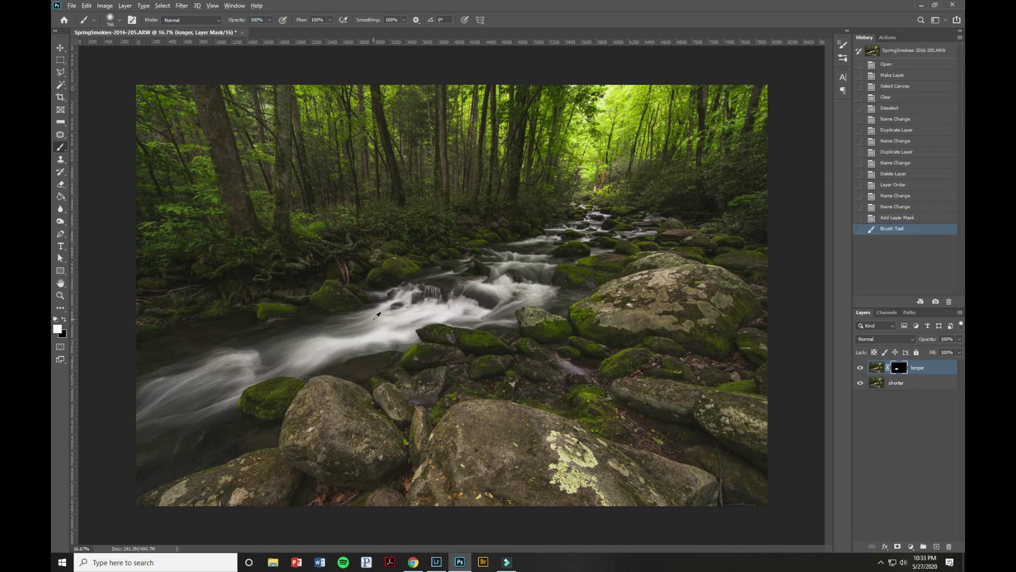
Shrink the brush further, paint white over the upper cascades, and check the revealed areas with the "shorter" layer temporarily hidden.
{"action": "left_click_drag", "start_coordinate": [373, 319], "coordinate": [363, 319]}
{"action": "mouse_move", "coordinate": [497, 323]}
{"action": "left_mouse_down"}
{"action": "mouse_move", "coordinate": [506, 300]}
{"action": "mouse_move", "coordinate": [472, 315]}
{"action": "mouse_move", "coordinate": [509, 315]}
{"action": "mouse_move", "coordinate": [460, 320]}
{"action": "mouse_move", "coordinate": [514, 325]}
{"action": "mouse_move", "coordinate": [509, 311]}
{"action": "mouse_move", "coordinate": [541, 296]}
{"action": "mouse_move", "coordinate": [476, 270]}
{"action": "mouse_move", "coordinate": [421, 276]}
{"action": "mouse_move", "coordinate": [439, 284]}
{"action": "mouse_move", "coordinate": [411, 277]}
{"action": "mouse_move", "coordinate": [479, 268]}
{"action": "mouse_move", "coordinate": [548, 275]}
{"action": "mouse_move", "coordinate": [496, 262]}
{"action": "mouse_move", "coordinate": [545, 258]}
{"action": "mouse_move", "coordinate": [491, 255]}
{"action": "mouse_move", "coordinate": [549, 244]}
{"action": "left_mouse_up"}
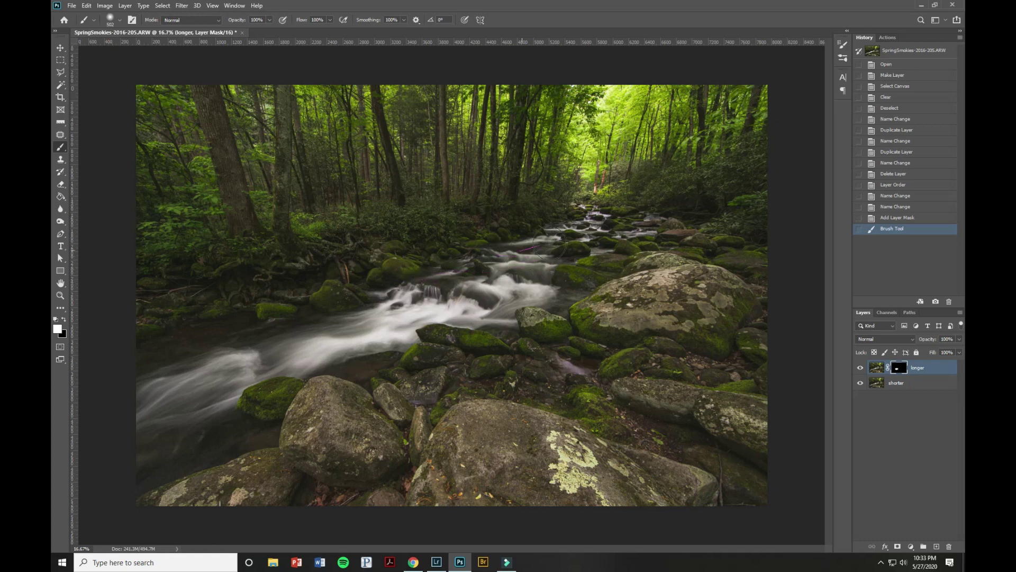
{"action": "left_click_drag", "start_coordinate": [546, 293], "coordinate": [578, 300]}
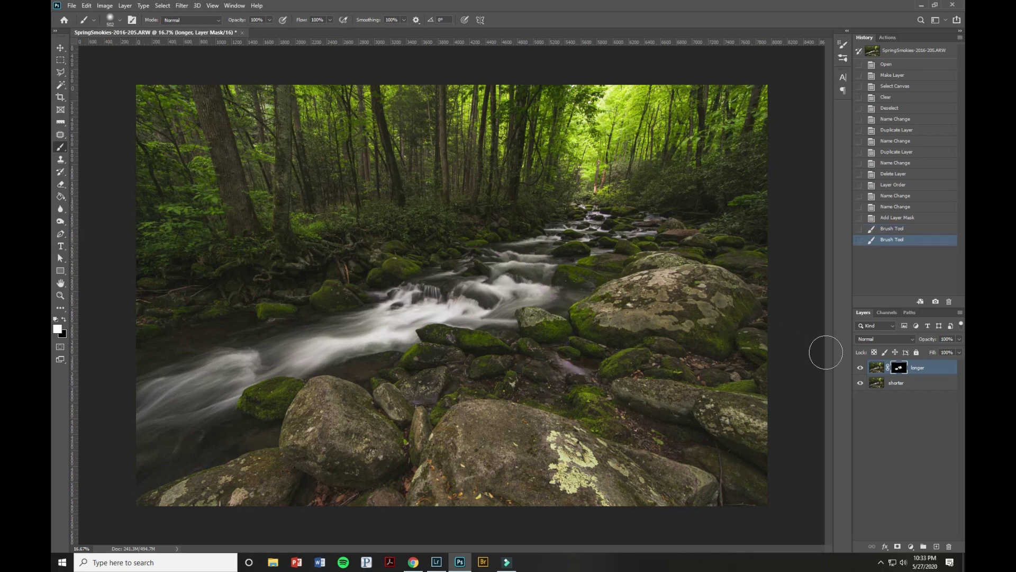
{"action": "left_click", "coordinate": [860, 383]}
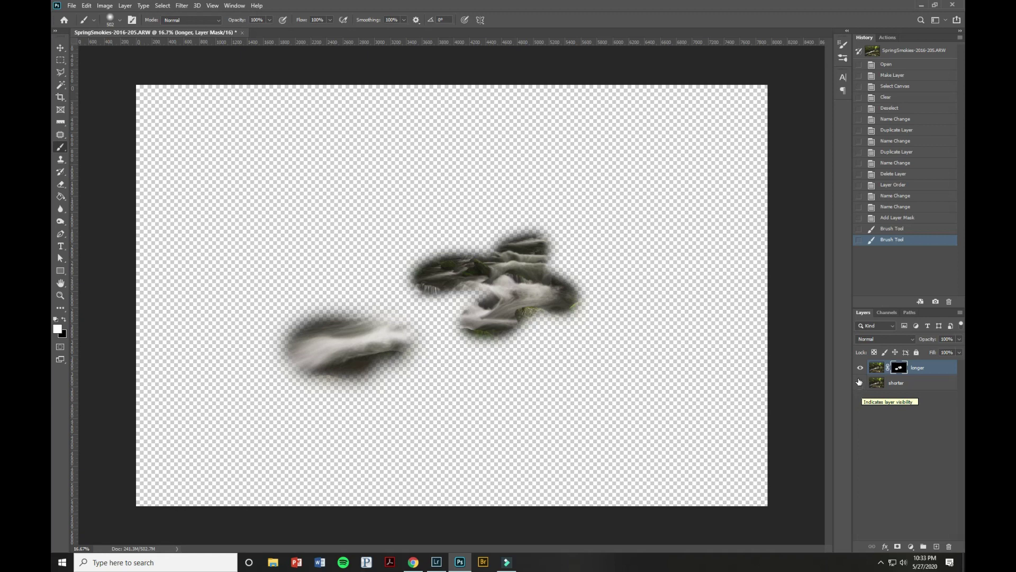
{"action": "left_click", "coordinate": [860, 383]}
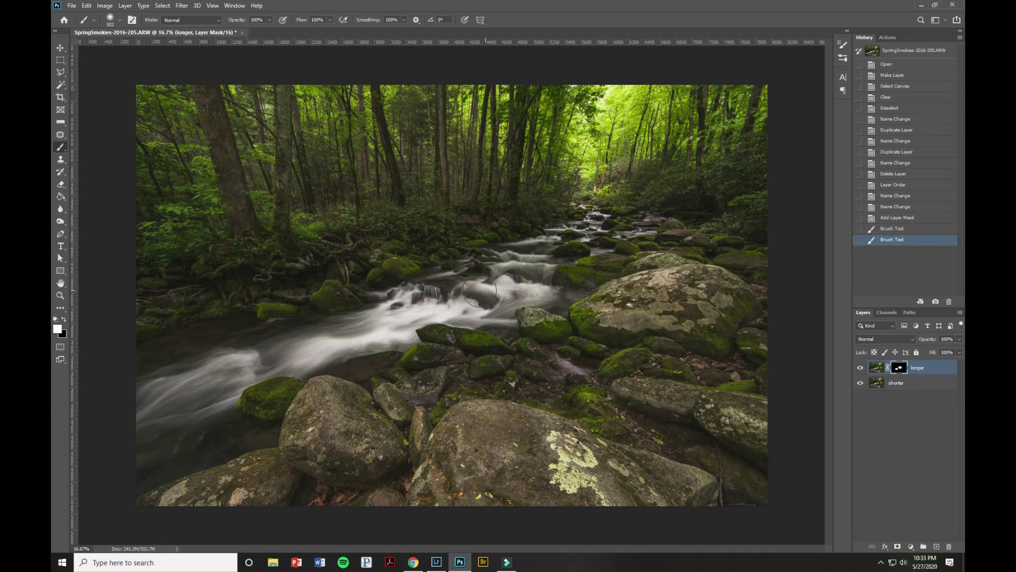
Extend the white mask painting around the upper cascades and nearby mossy rocks, checking it with the "shorter" layer temporarily hidden.
{"action": "mouse_move", "coordinate": [474, 289]}
{"action": "left_mouse_down"}
{"action": "mouse_move", "coordinate": [378, 271]}
{"action": "mouse_move", "coordinate": [450, 274]}
{"action": "left_mouse_up"}
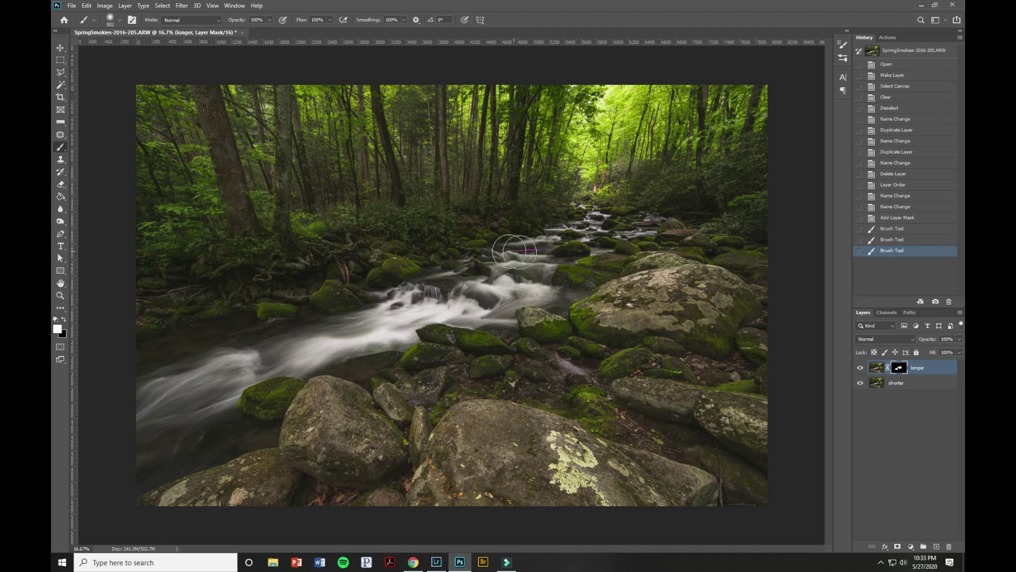
{"action": "left_click_drag", "start_coordinate": [523, 260], "coordinate": [543, 260]}
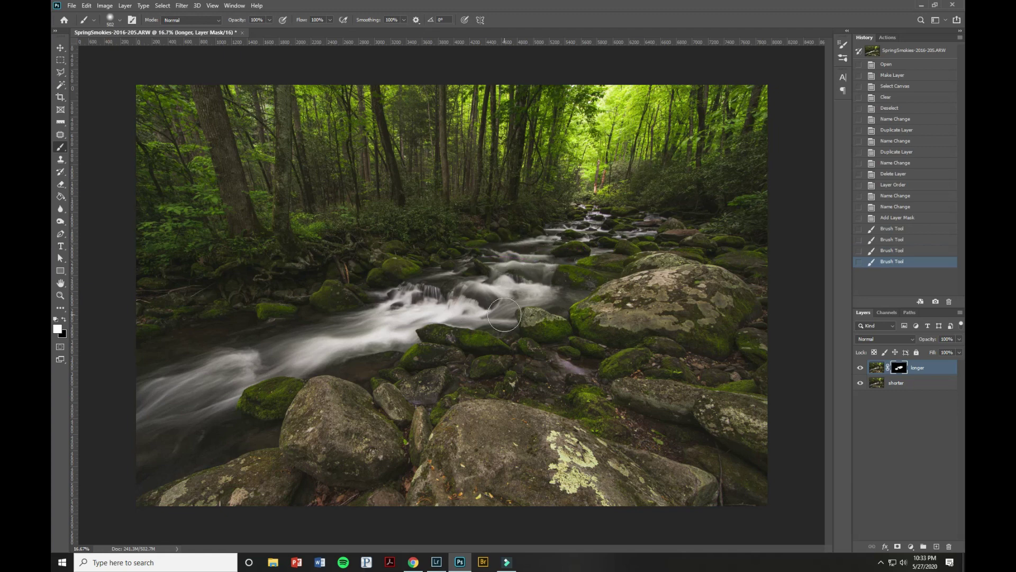
{"action": "mouse_move", "coordinate": [405, 346]}
{"action": "left_mouse_down"}
{"action": "mouse_move", "coordinate": [332, 365]}
{"action": "mouse_move", "coordinate": [381, 351]}
{"action": "mouse_move", "coordinate": [372, 361]}
{"action": "left_mouse_up"}
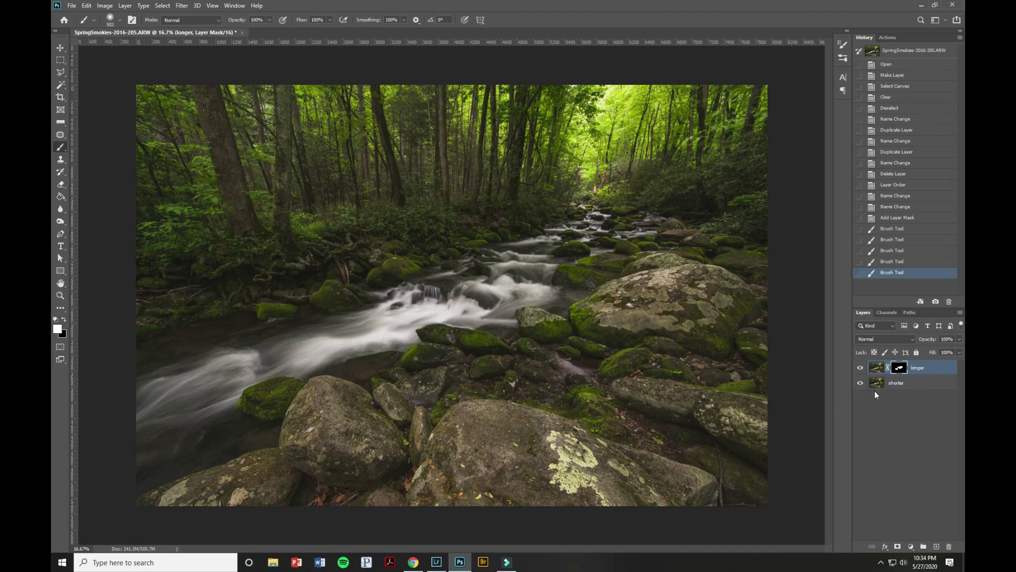
{"action": "left_click", "coordinate": [859, 383]}
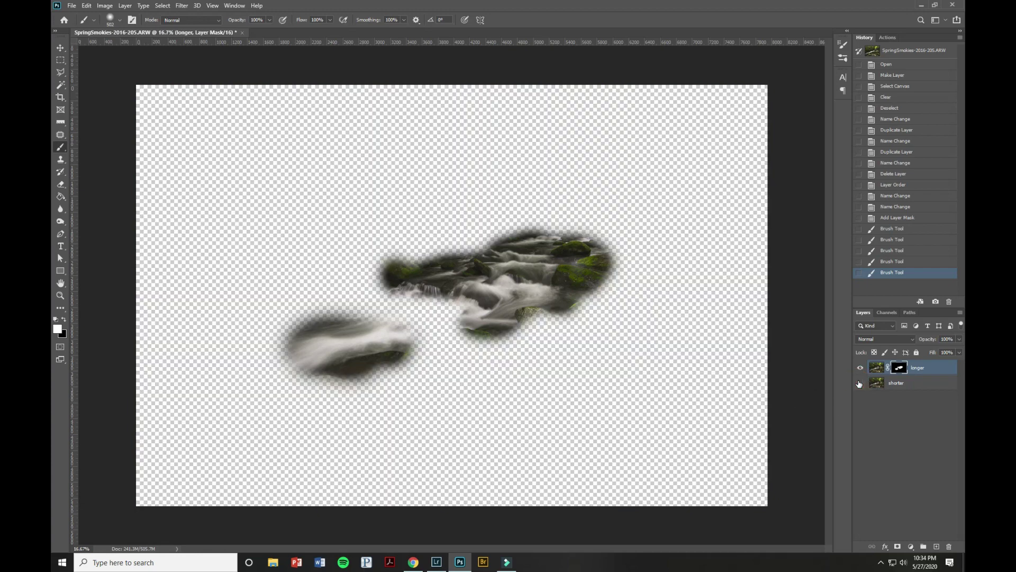
{"action": "left_click", "coordinate": [860, 383]}
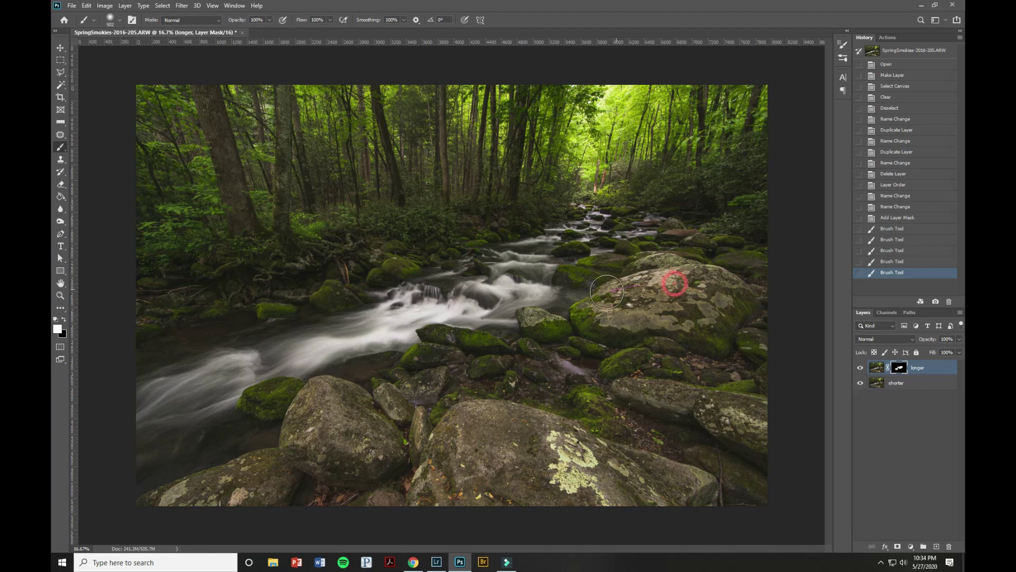
Paint white on the mask over the top of the large boulder and check it with the "shorter" layer temporarily hidden.
{"action": "left_click_drag", "start_coordinate": [596, 310], "coordinate": [608, 309]}
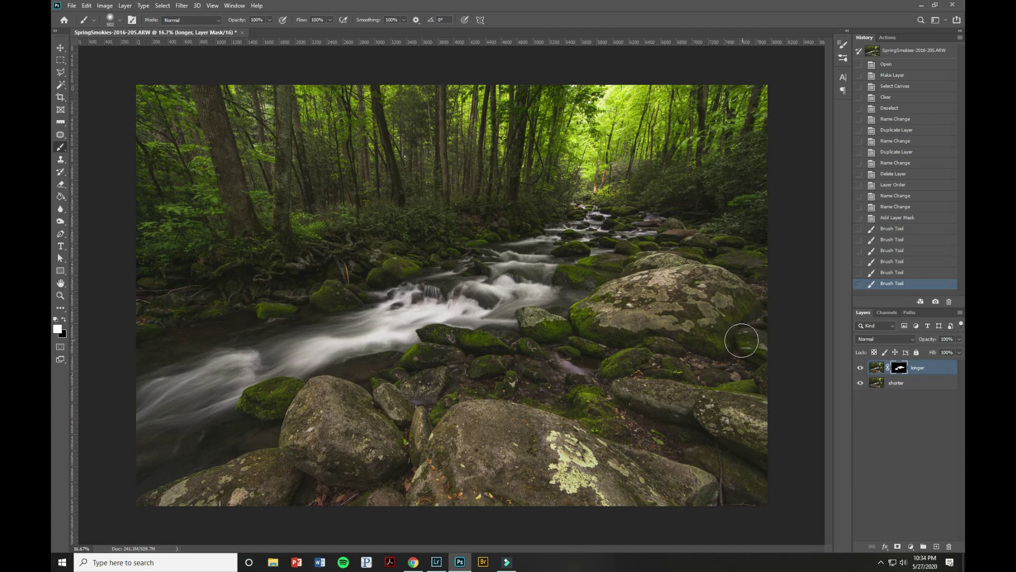
{"action": "left_click", "coordinate": [860, 383]}
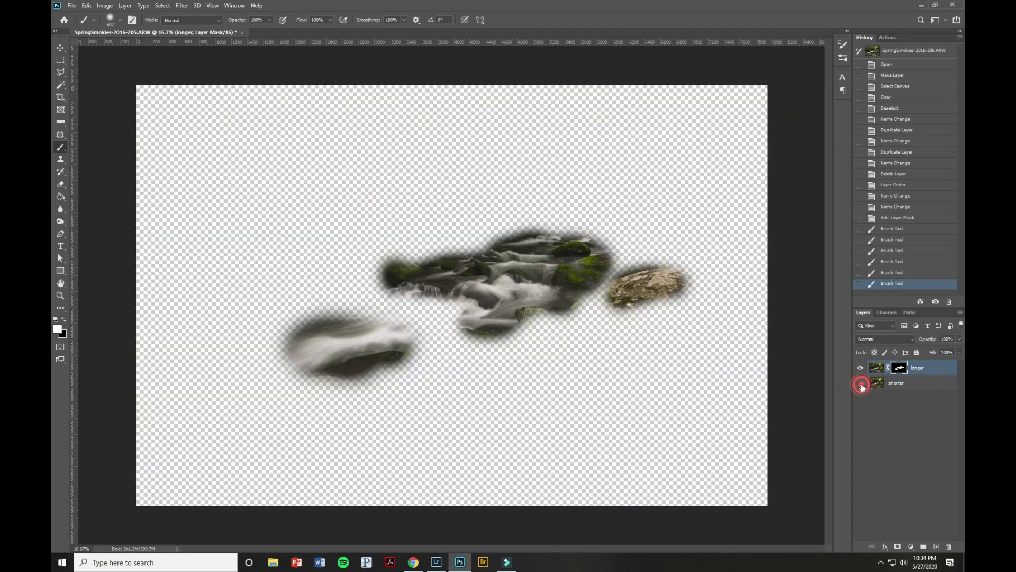
{"action": "left_click", "coordinate": [860, 383]}
Compare the image with and without the masked "longer" layer by repeatedly hiding and showing it, leaving it shown.
{"action": "left_click", "coordinate": [861, 368]}
{"action": "left_click", "coordinate": [861, 367]}
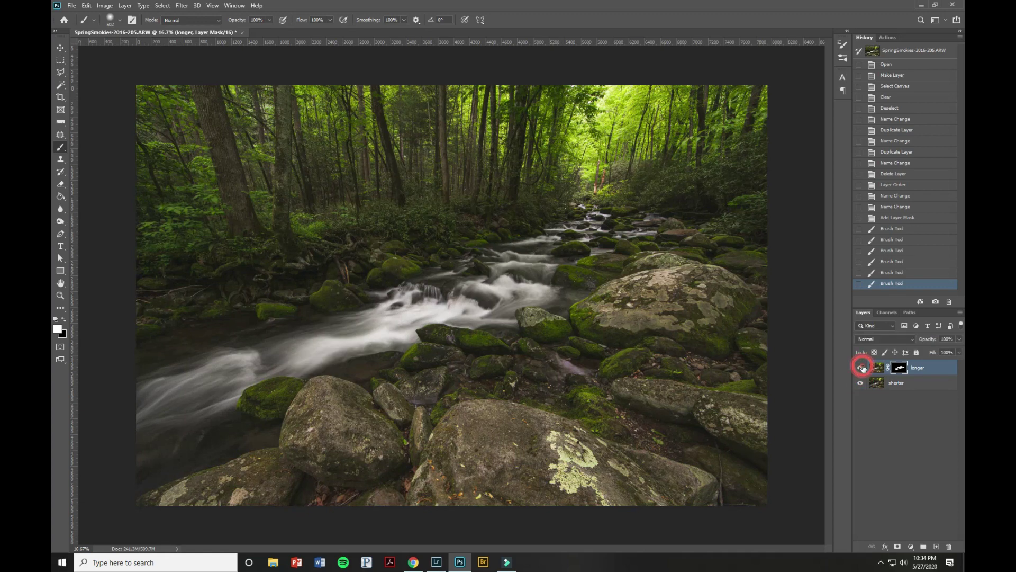
{"action": "left_click", "coordinate": [861, 367]}
{"action": "left_click", "coordinate": [861, 367]}
{"action": "left_click", "coordinate": [861, 368]}
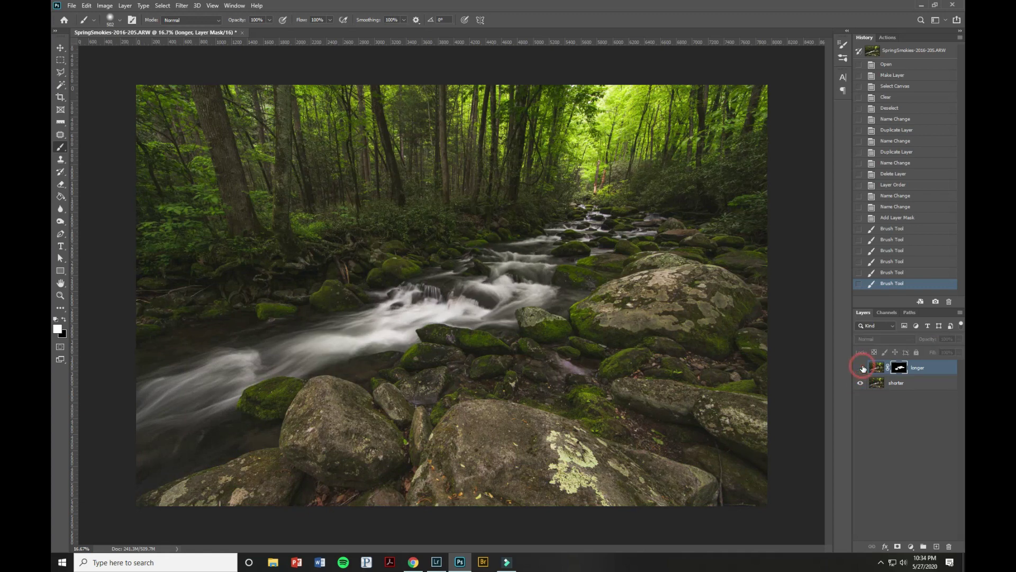
{"action": "left_click", "coordinate": [861, 367]}
{"action": "left_click", "coordinate": [861, 367]}
{"action": "left_click", "coordinate": [861, 367]}
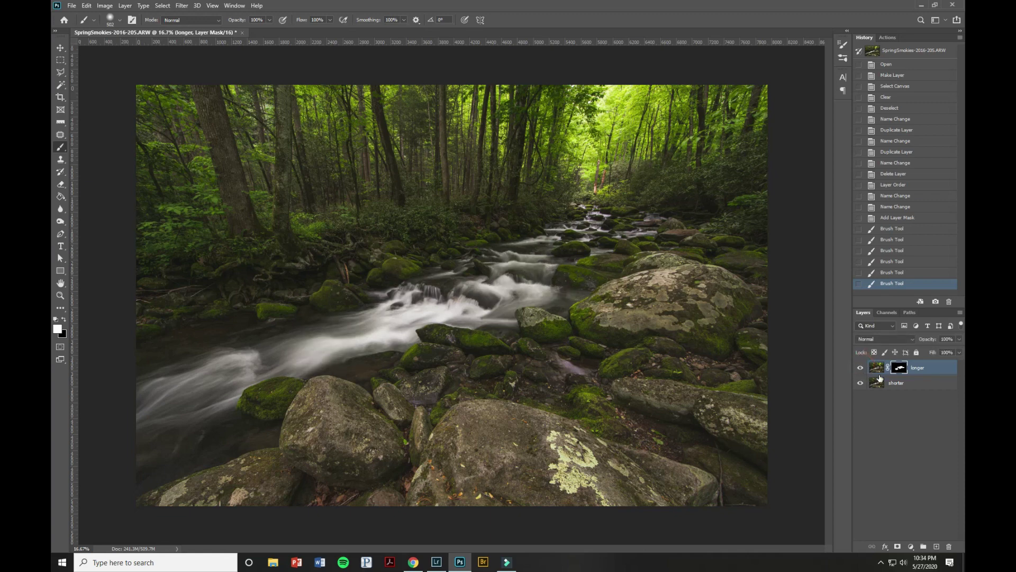
Paint black over the lower edge of the revealed foreground water, first at 100% and again at 5% brush opacity, and check the mask.
{"action": "left_click", "coordinate": [64, 318]}
{"action": "mouse_move", "coordinate": [329, 376]}
{"action": "left_mouse_down"}
{"action": "mouse_move", "coordinate": [304, 384]}
{"action": "mouse_move", "coordinate": [344, 367]}
{"action": "mouse_move", "coordinate": [280, 394]}
{"action": "mouse_move", "coordinate": [365, 370]}
{"action": "left_mouse_up"}
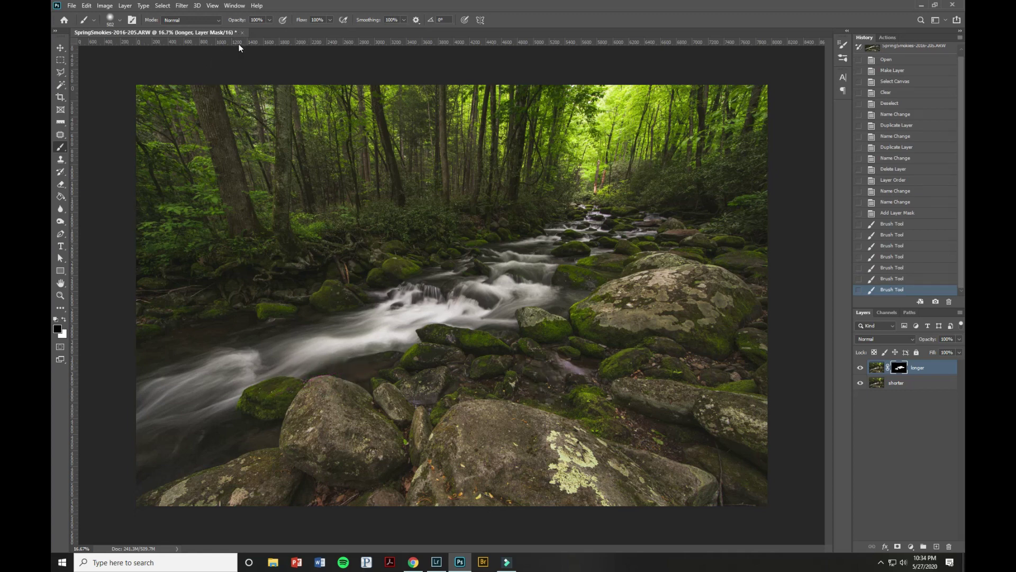
{"action": "double_click", "coordinate": [261, 20]}
{"action": "type", "text": "5"}
{"action": "mouse_move", "coordinate": [270, 371]}
{"action": "left_mouse_down"}
{"action": "mouse_move", "coordinate": [325, 360]}
{"action": "mouse_move", "coordinate": [291, 411]}
{"action": "mouse_move", "coordinate": [292, 368]}
{"action": "mouse_move", "coordinate": [336, 361]}
{"action": "left_mouse_up"}
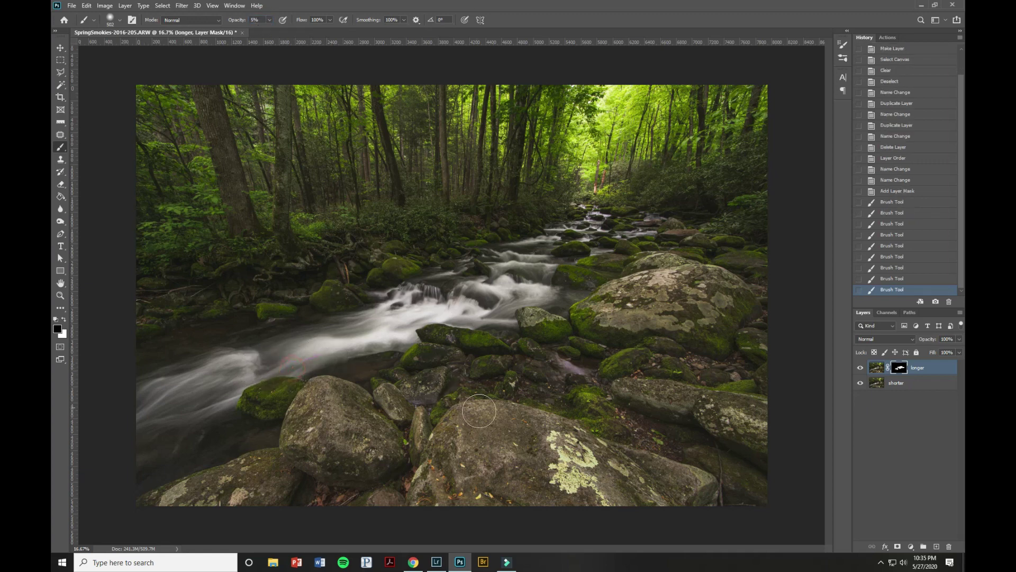
{"action": "left_click", "coordinate": [861, 384]}
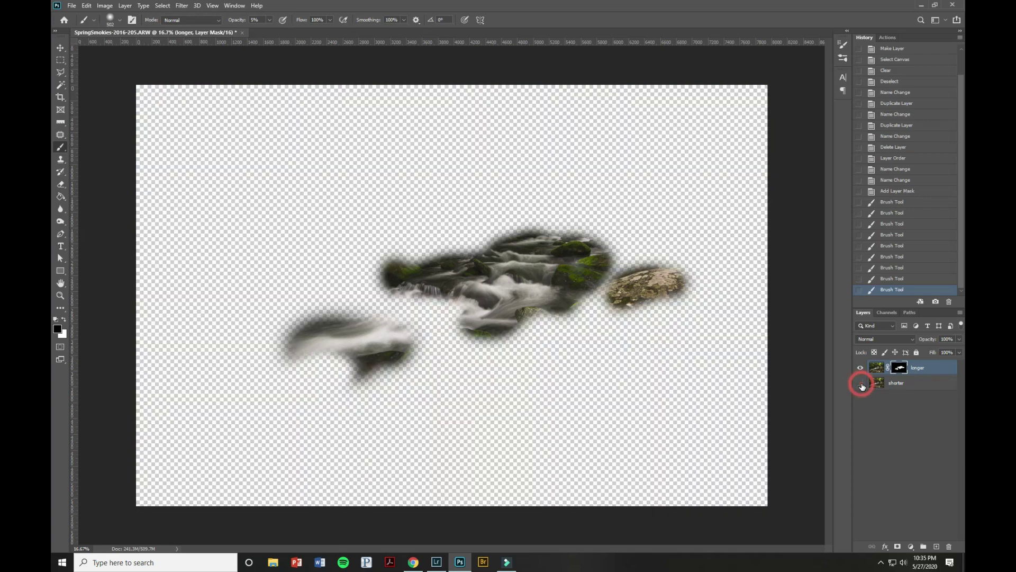
{"action": "left_click", "coordinate": [861, 383]}
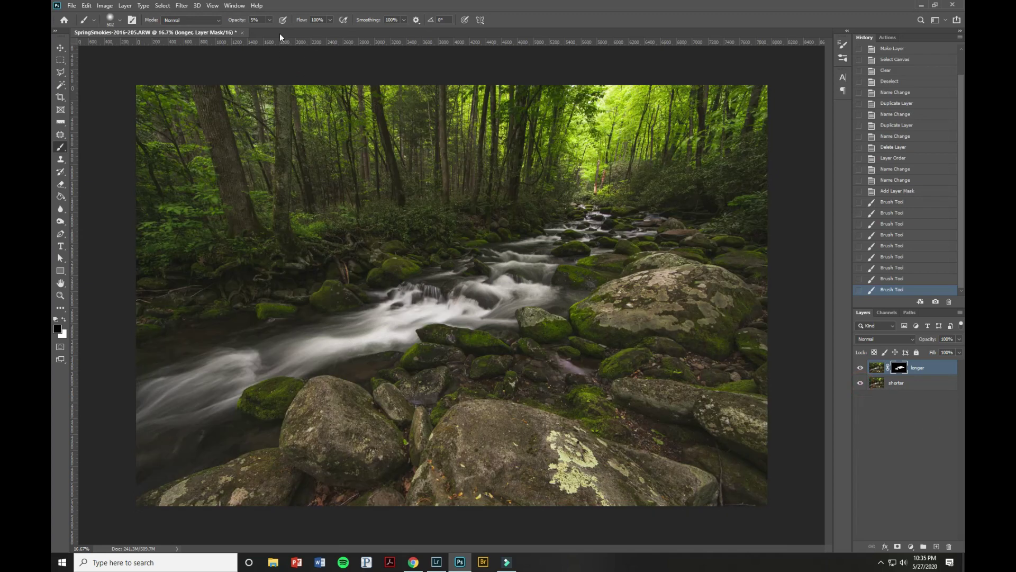
Paint more black along the foreground water's lower edge at 50% brush opacity, and compare with the "longer" layer hidden and shown.
{"action": "left_click", "coordinate": [259, 20]}
{"action": "mouse_move", "coordinate": [274, 374]}
{"action": "left_mouse_down"}
{"action": "mouse_move", "coordinate": [310, 354]}
{"action": "mouse_move", "coordinate": [331, 361]}
{"action": "mouse_move", "coordinate": [298, 386]}
{"action": "mouse_move", "coordinate": [286, 379]}
{"action": "mouse_move", "coordinate": [314, 363]}
{"action": "mouse_move", "coordinate": [316, 384]}
{"action": "mouse_move", "coordinate": [296, 387]}
{"action": "mouse_move", "coordinate": [312, 366]}
{"action": "mouse_move", "coordinate": [302, 382]}
{"action": "mouse_move", "coordinate": [339, 364]}
{"action": "mouse_move", "coordinate": [308, 385]}
{"action": "left_mouse_up"}
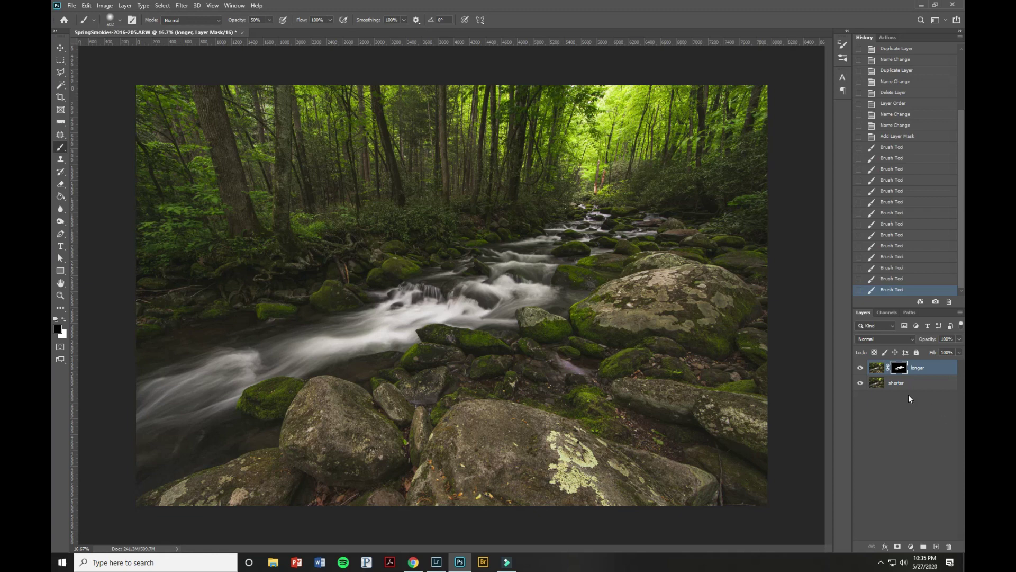
{"action": "left_click", "coordinate": [859, 367]}
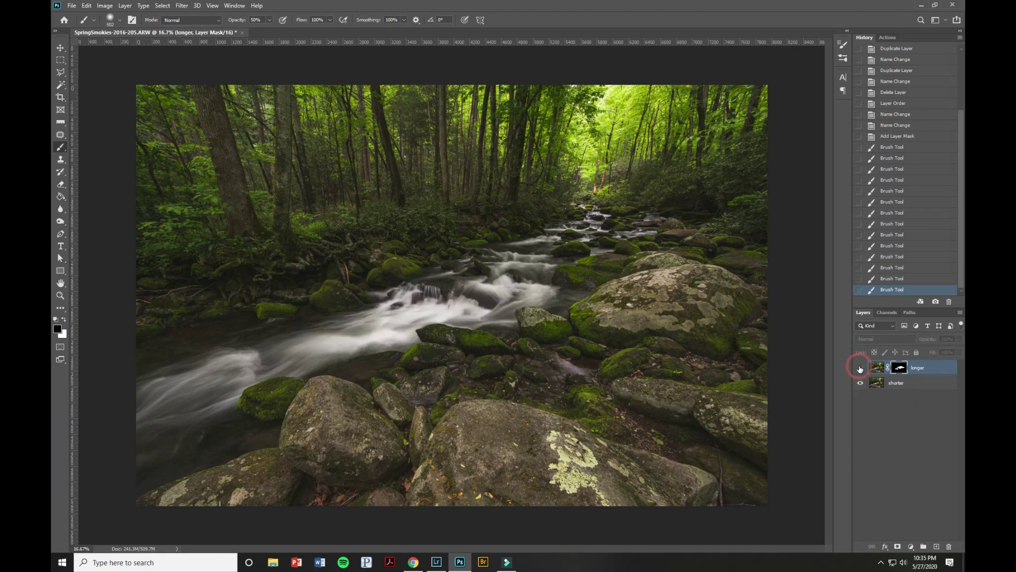
{"action": "left_click", "coordinate": [859, 368]}
{"action": "left_click", "coordinate": [860, 367]}
{"action": "left_click", "coordinate": [860, 367]}
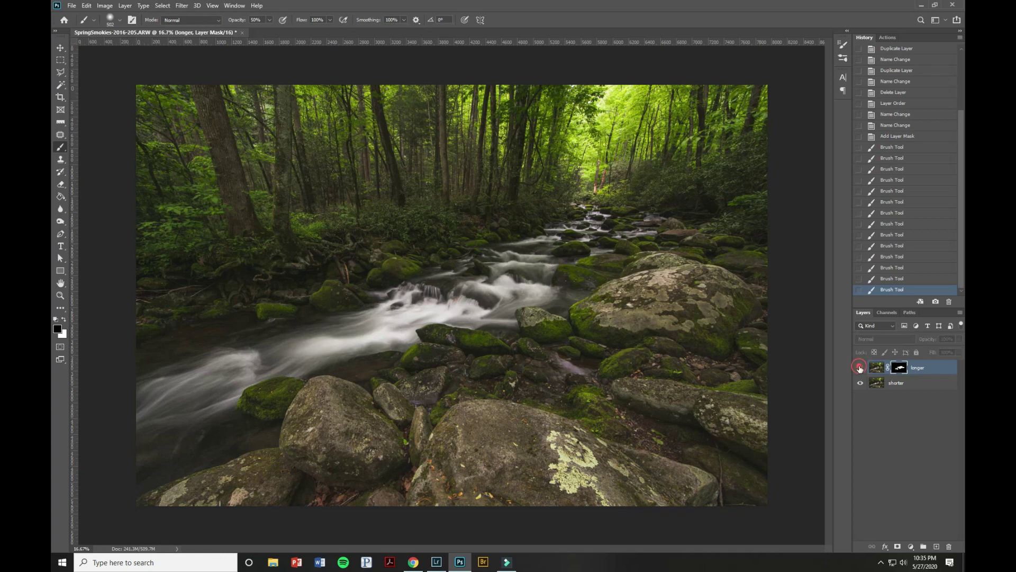
{"action": "left_click", "coordinate": [859, 367]}
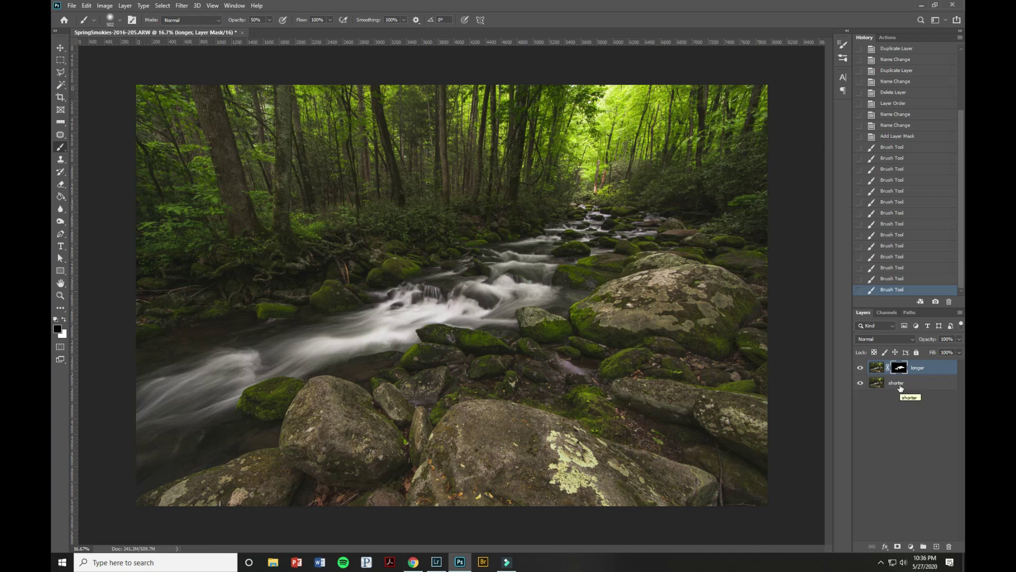
Stamp the visible blend of both layers onto a new top layer and check it by temporarily hiding the two layers beneath.
{"action": "left_click", "coordinate": [888, 388], "text": "shift"}
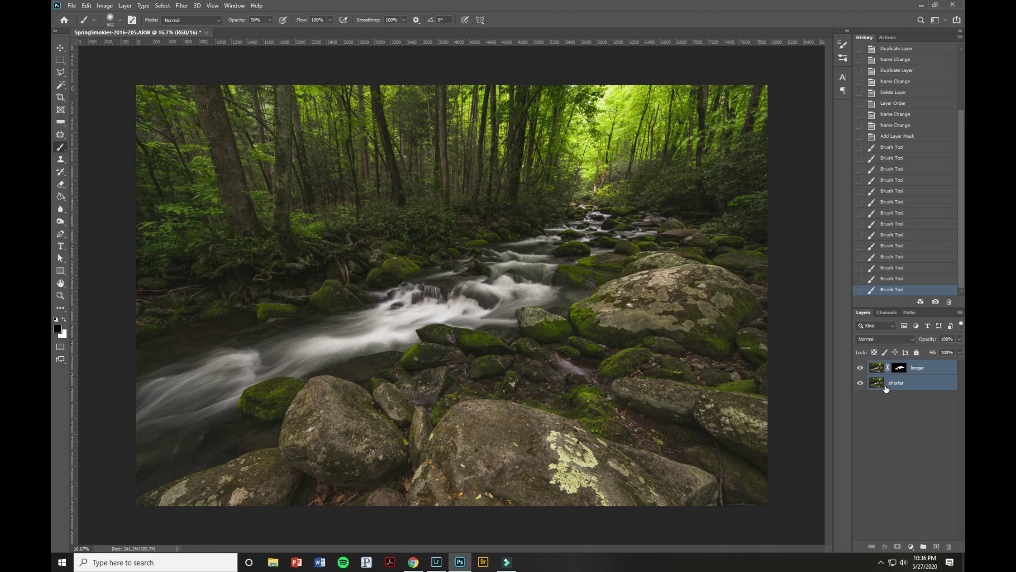
{"action": "key", "text": "ctrl+alt+shift+e"}
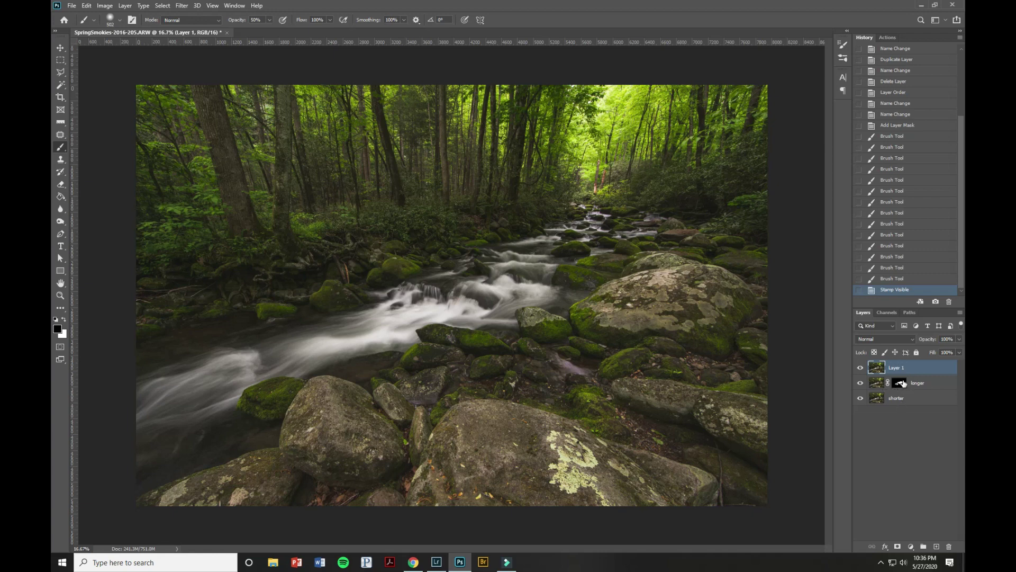
{"action": "left_click_drag", "start_coordinate": [860, 383], "coordinate": [860, 398]}
{"action": "left_click_drag", "start_coordinate": [860, 384], "coordinate": [856, 399]}
{"action": "left_click", "coordinate": [860, 398]}
{"action": "left_click", "coordinate": [891, 366]}
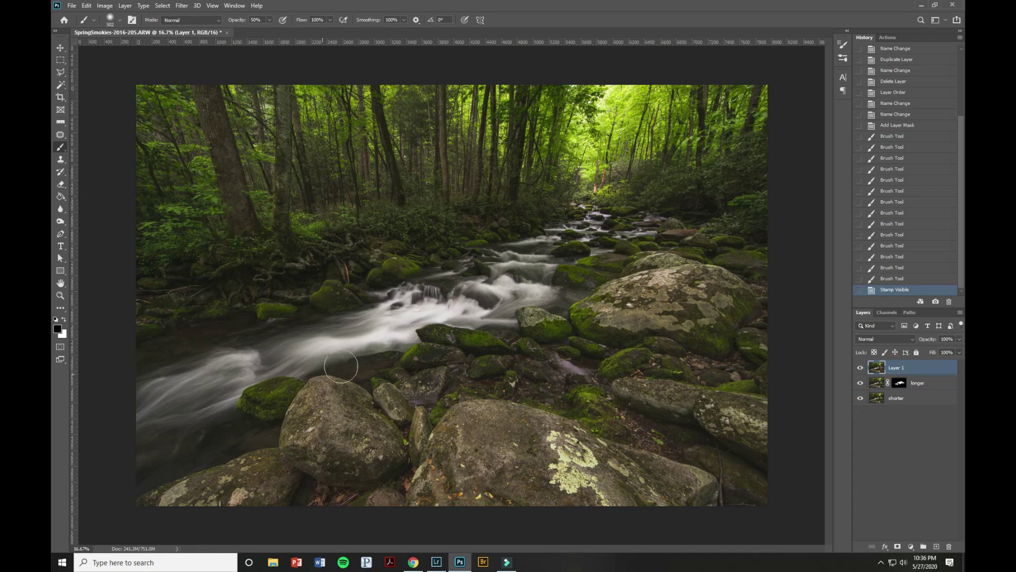